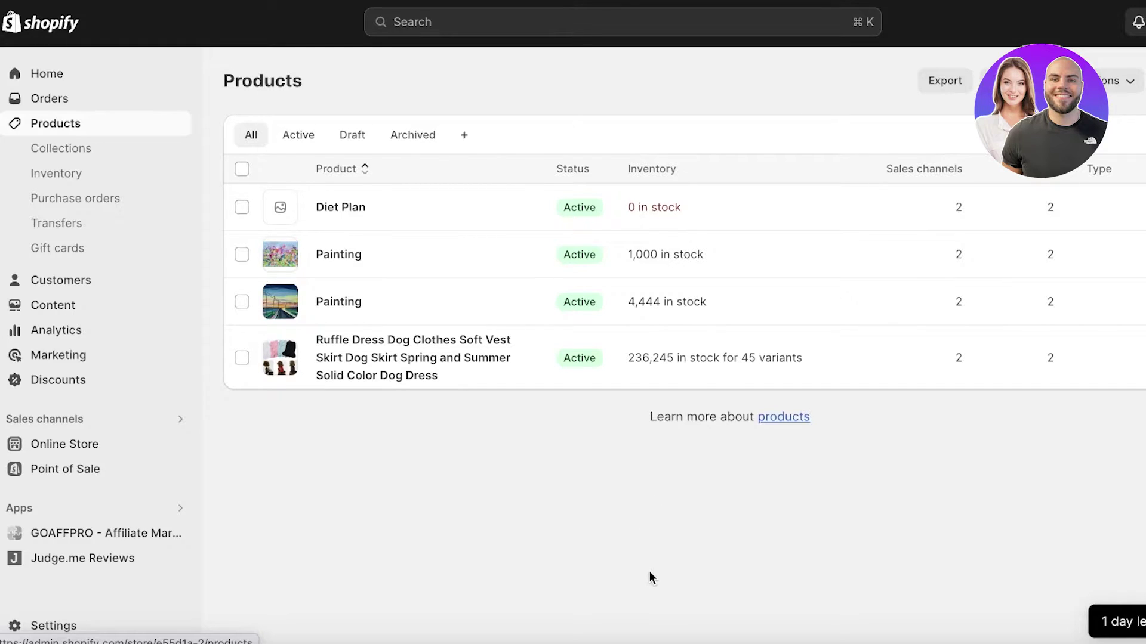
# Step: Go from the store home through Settings to Apps and sales channels and the Shopify App Store
pyautogui.click(107, 84)
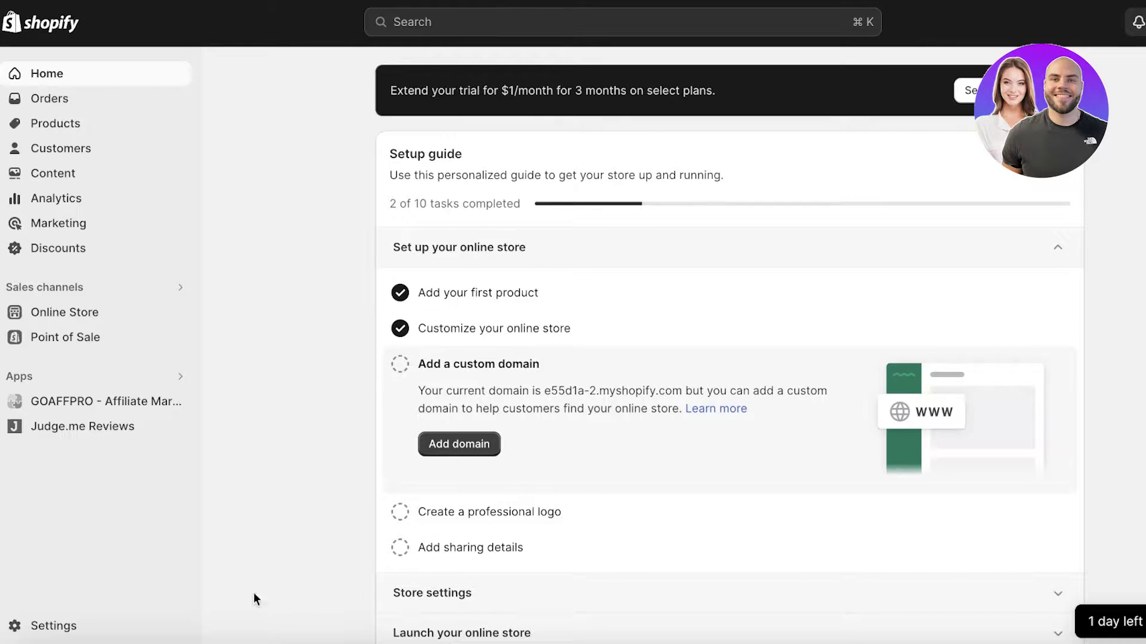
pyautogui.click(23, 628)
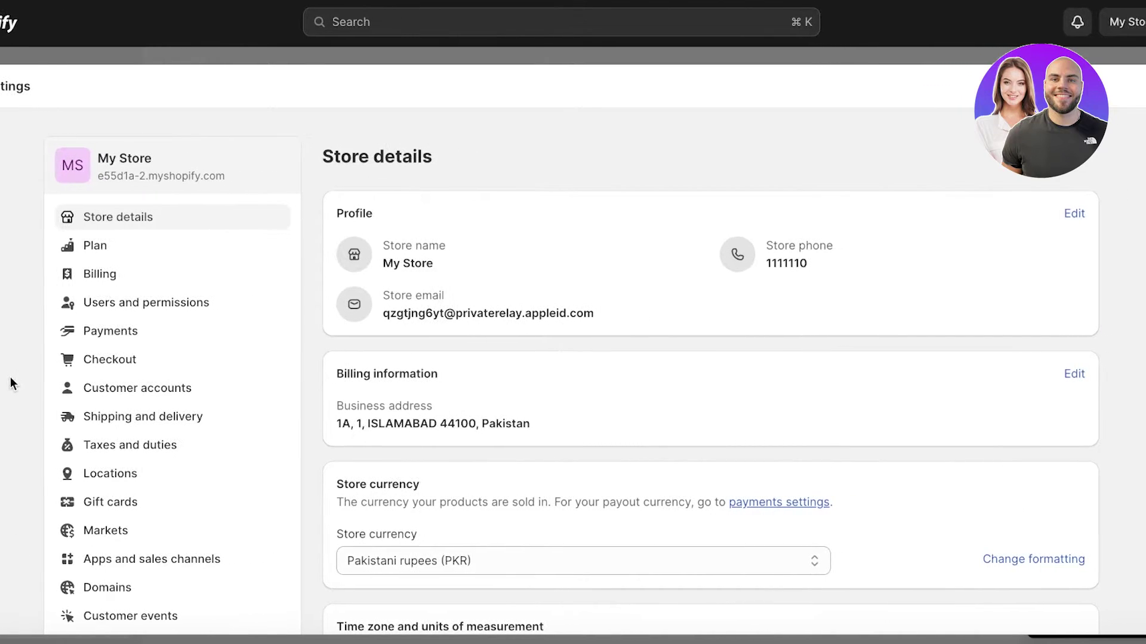
pyautogui.click(85, 570)
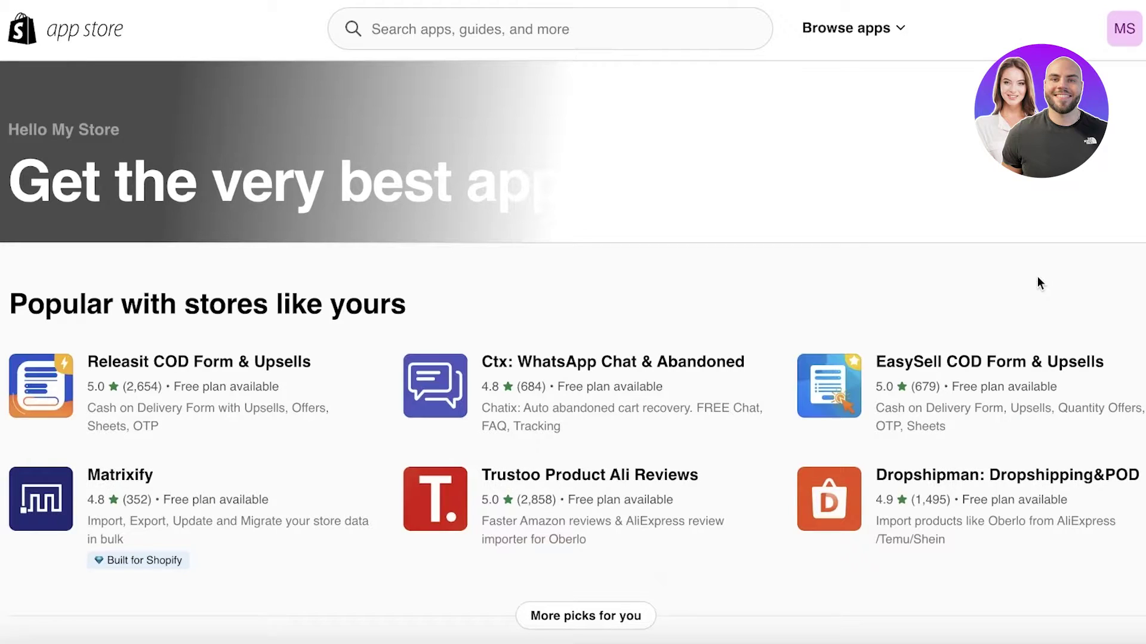
# Step: Search the App Store for 'judge me' and browse the Judge.me review apps
pyautogui.click(567, 24)
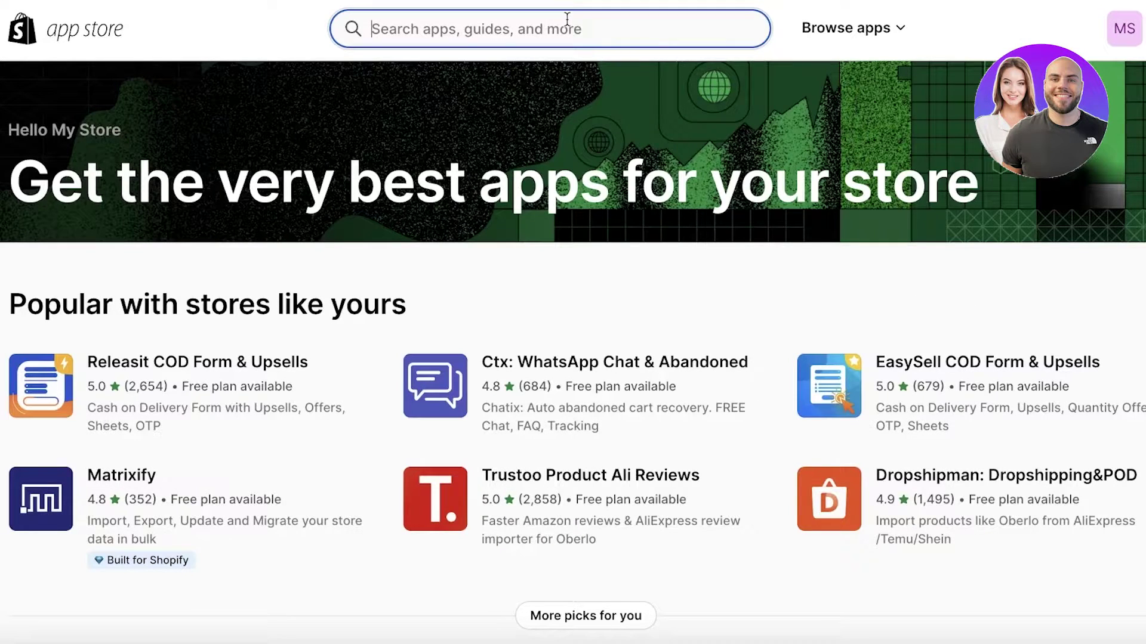
pyautogui.click(420, 130)
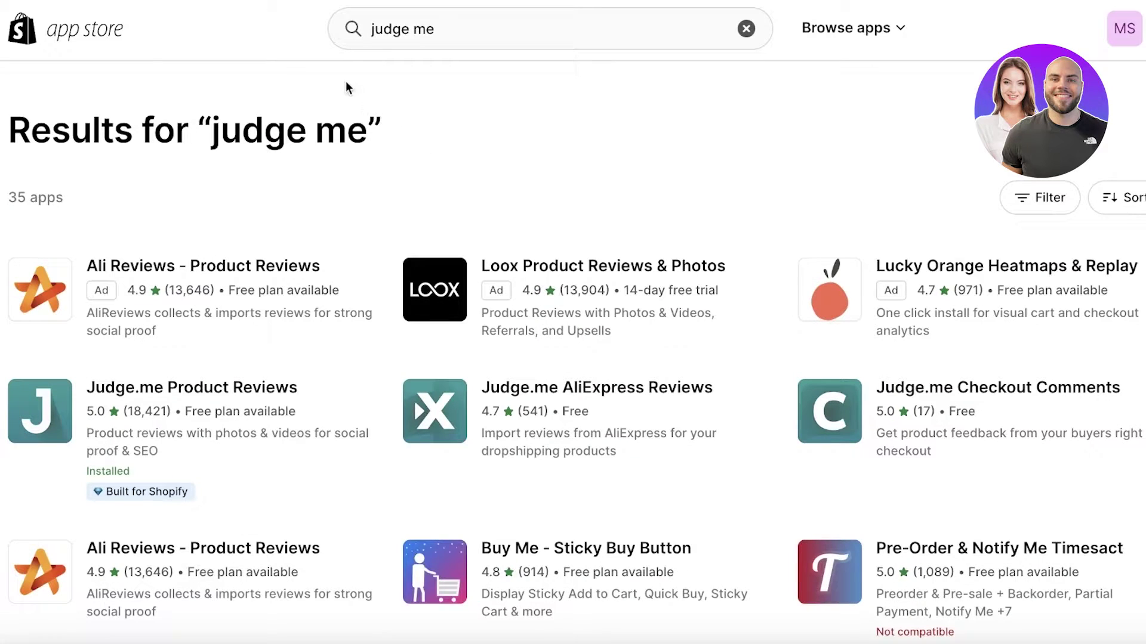
pyautogui.scroll(-1, 274, 170)
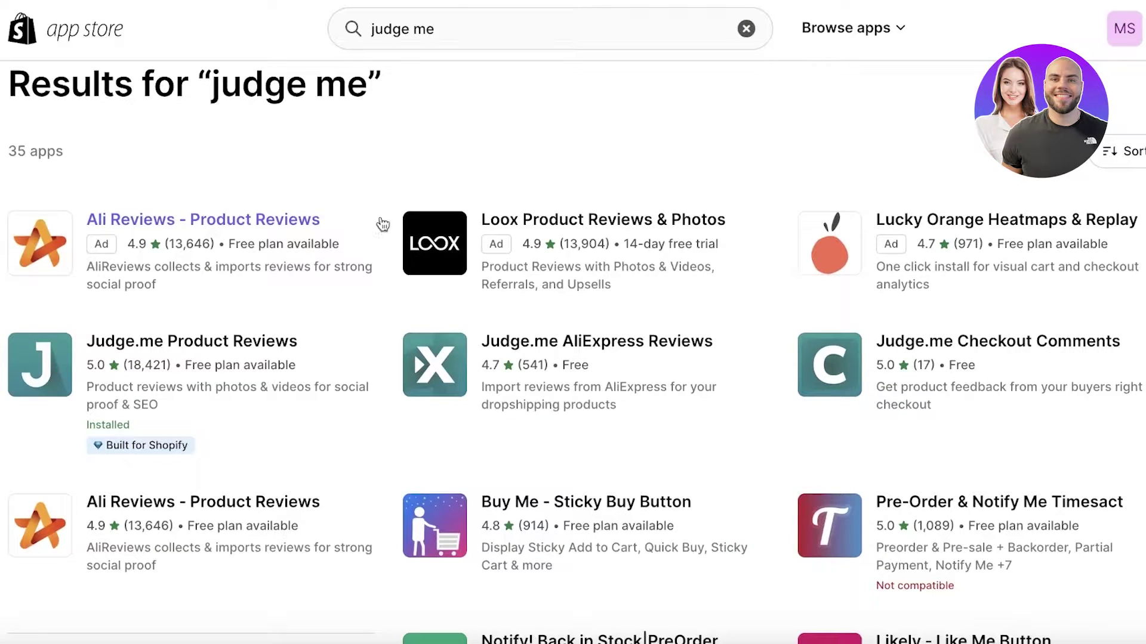
pyautogui.scroll(-4, 573, 346)
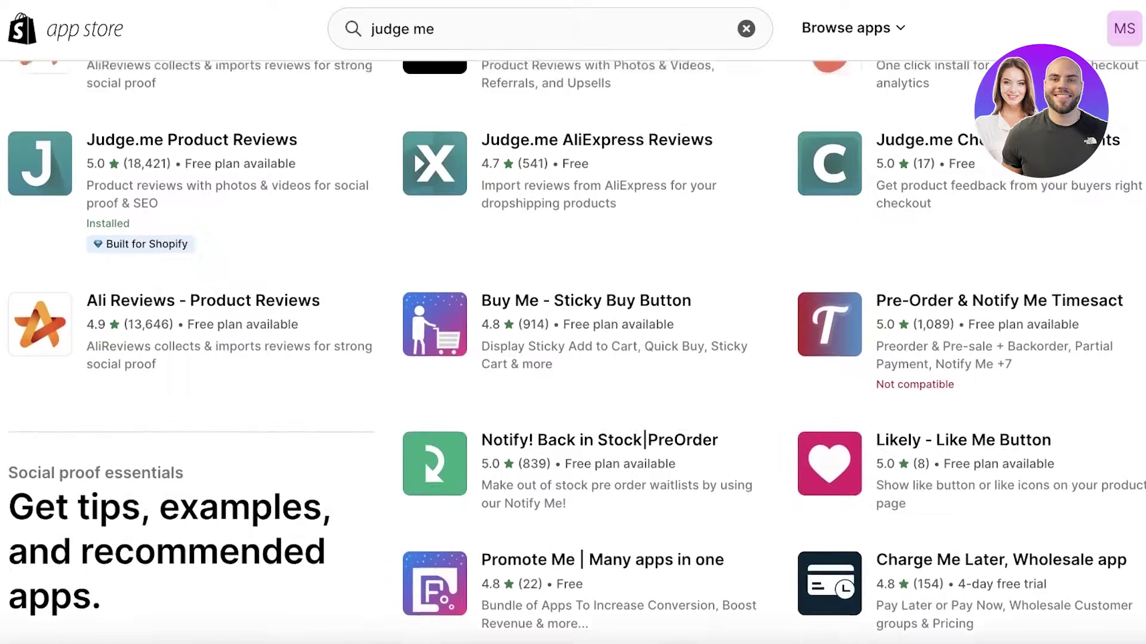
pyautogui.scroll(5, 573, 346)
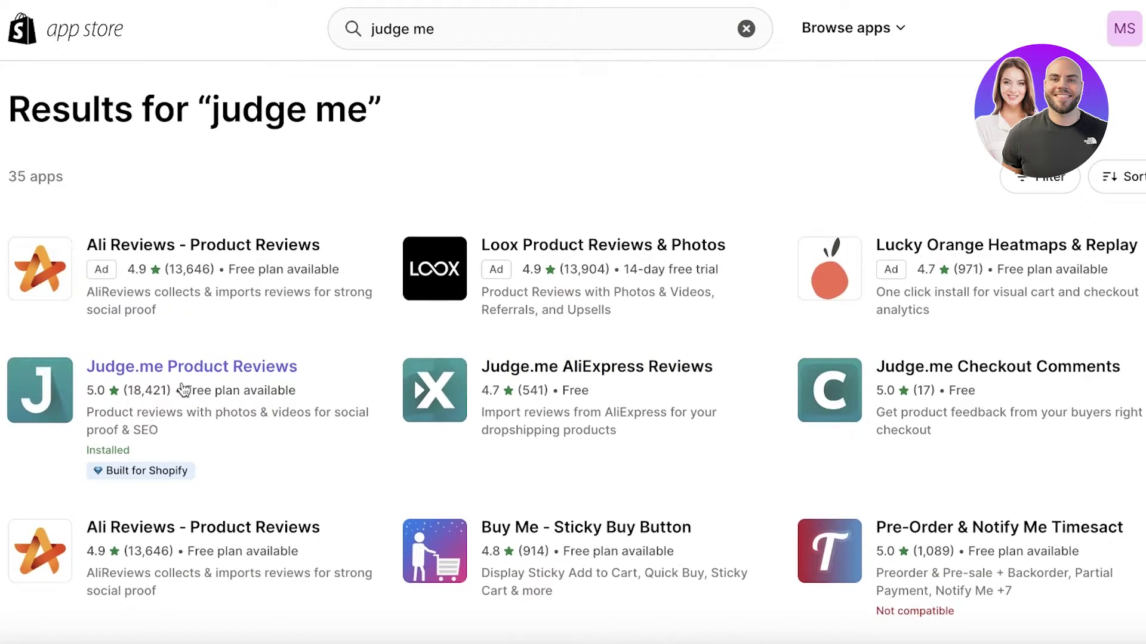
# Step: Install the free Judge.me AliExpress Reviews app and approve its store permissions
pyautogui.click(417, 388)
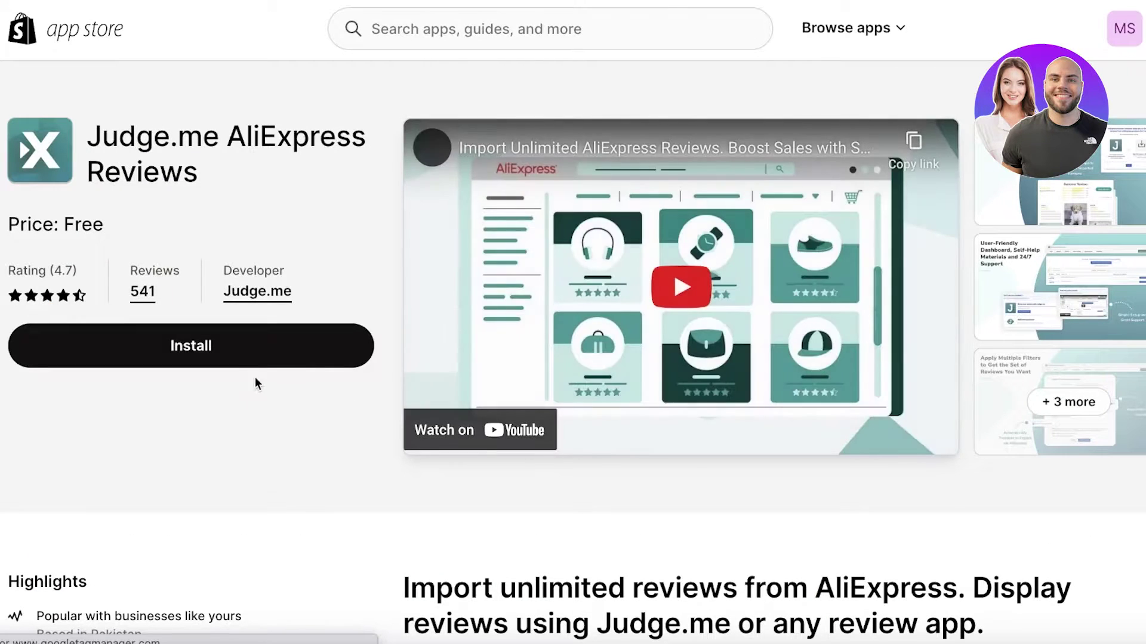
pyautogui.click(237, 352)
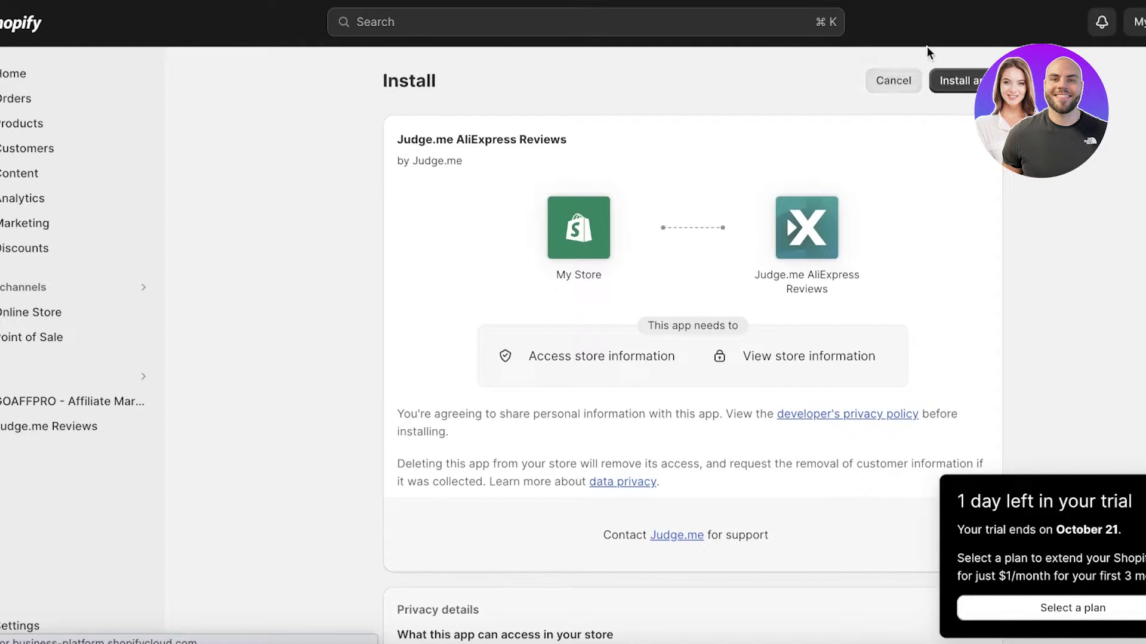
pyautogui.click(941, 79)
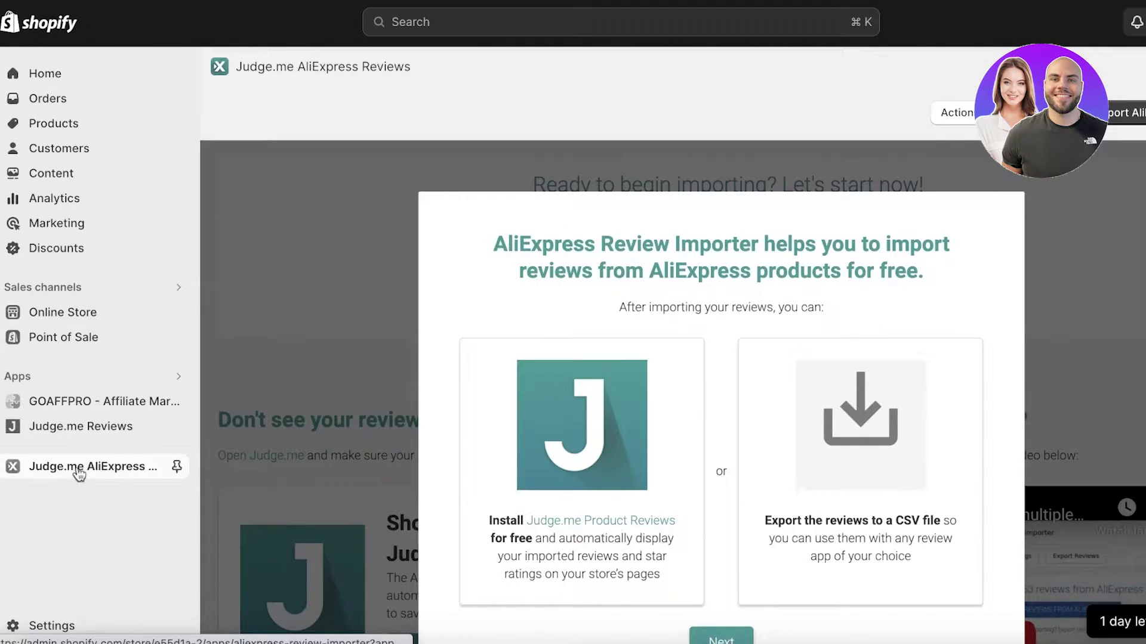
# Step: Pin Judge.me AliExpress Reviews, skip its intro via Next and Start importing, then open Judge.me Reviews
pyautogui.click(177, 466)
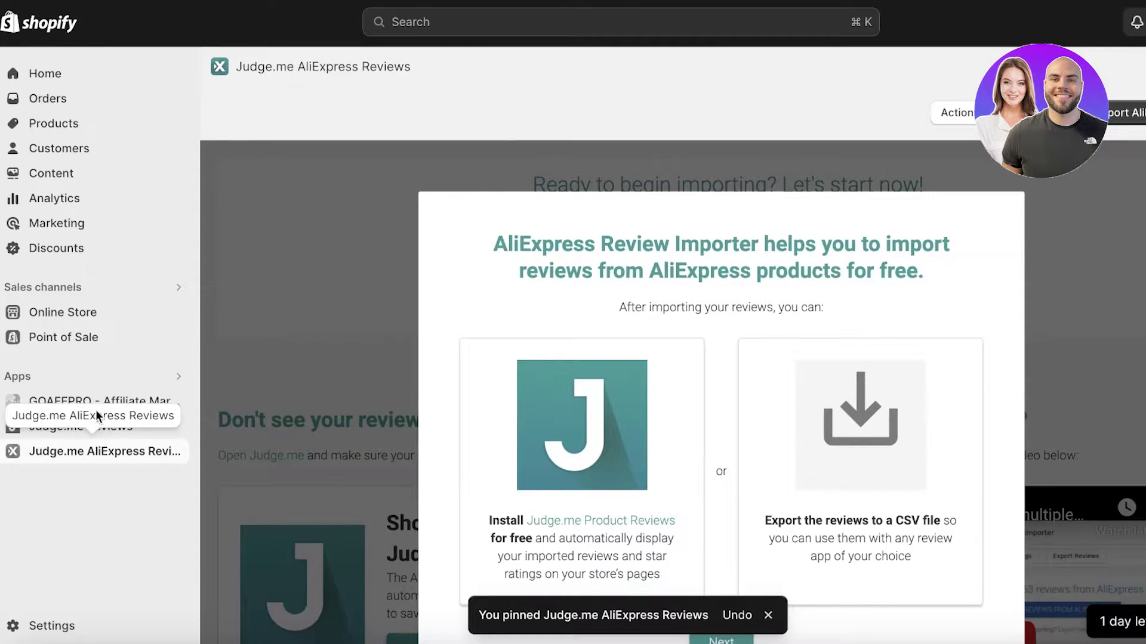
pyautogui.scroll(-2, 457, 324)
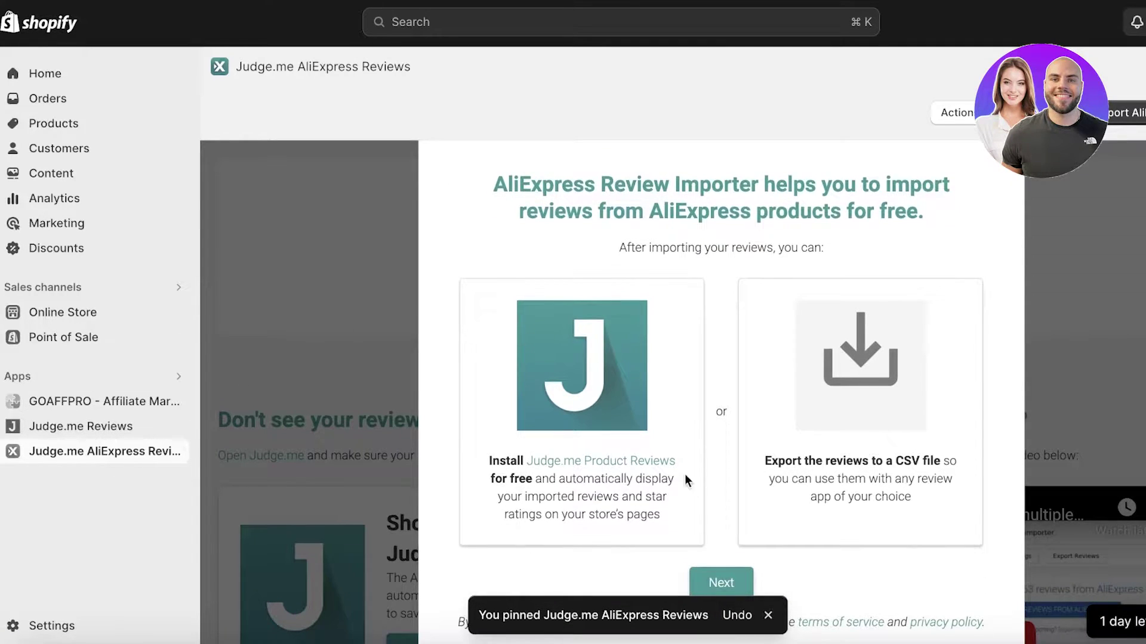
pyautogui.click(710, 583)
pyautogui.click(708, 582)
pyautogui.scroll(-2, 844, 335)
pyautogui.scroll(2, 843, 336)
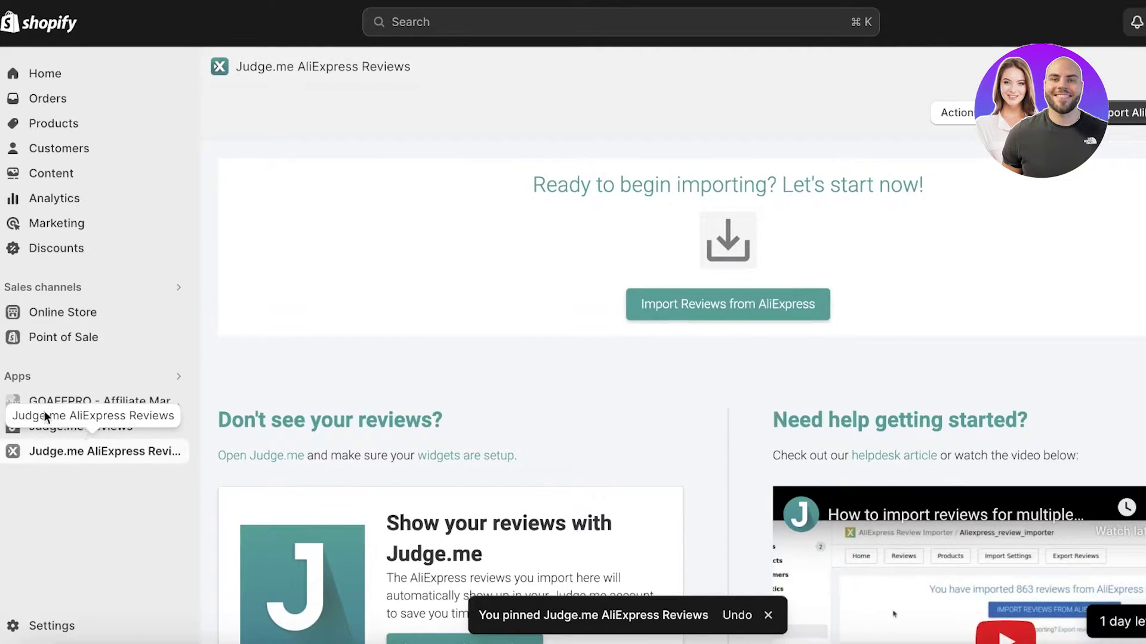
pyautogui.click(123, 426)
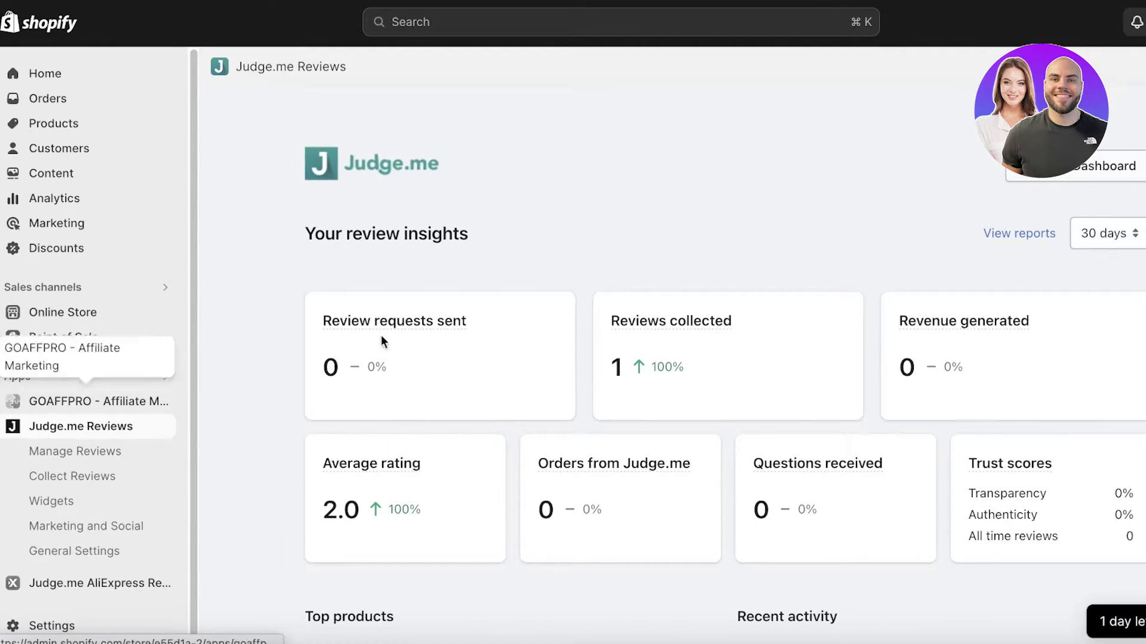
# Step: Look over Collect Reviews, return to the Judge.me dashboard, and go to Widgets
pyautogui.scroll(-8, 717, 256)
pyautogui.scroll(7, 418, 388)
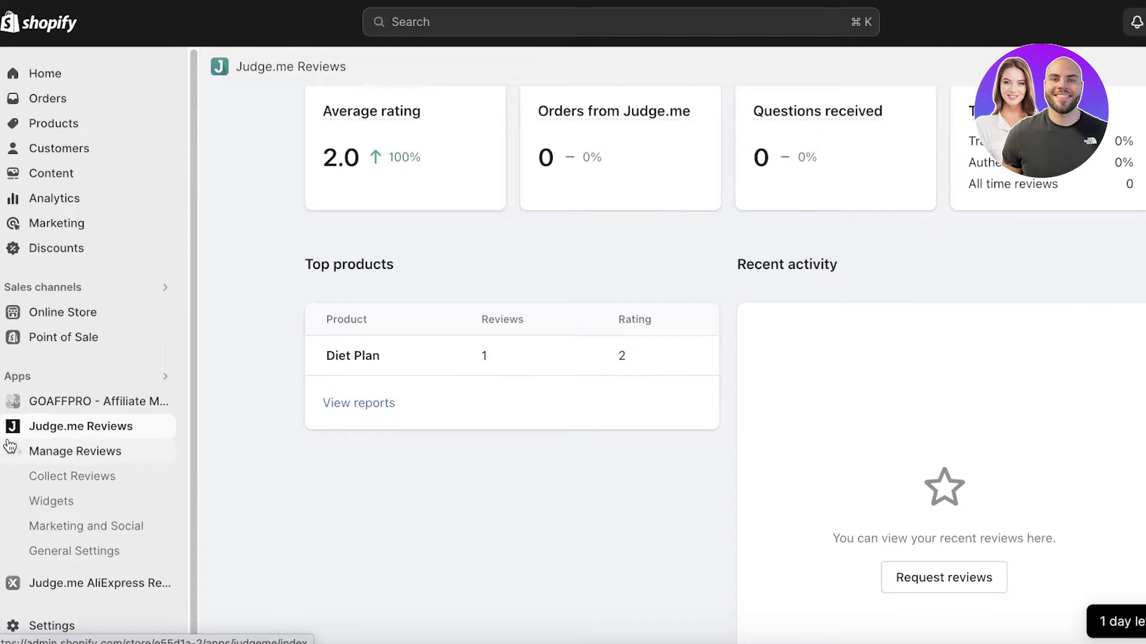
pyautogui.scroll(2, 292, 369)
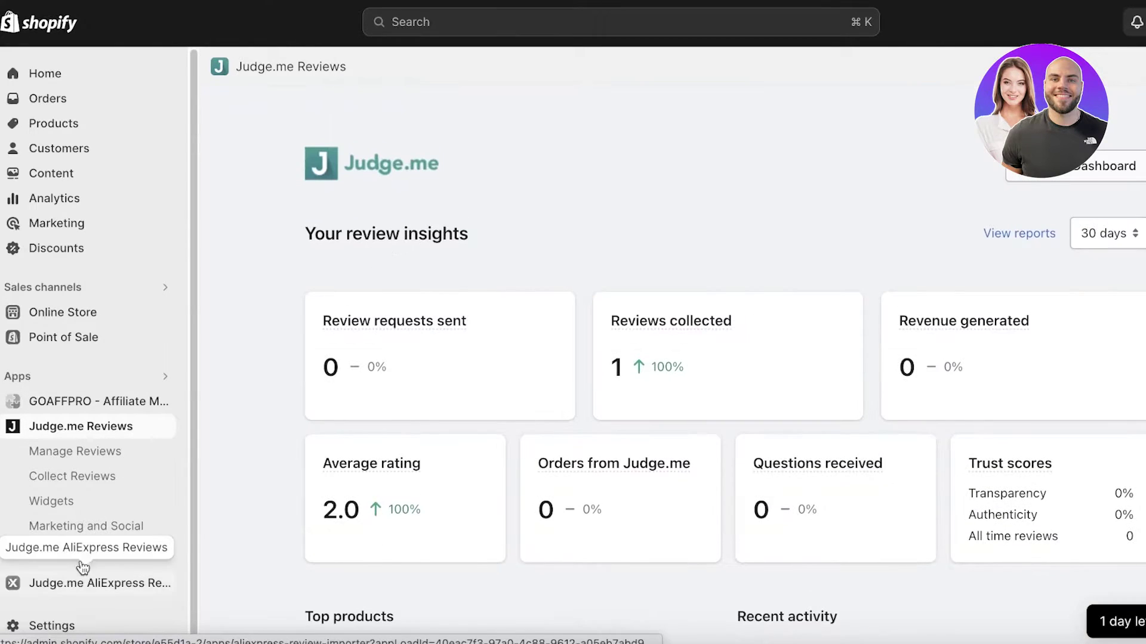
pyautogui.click(100, 474)
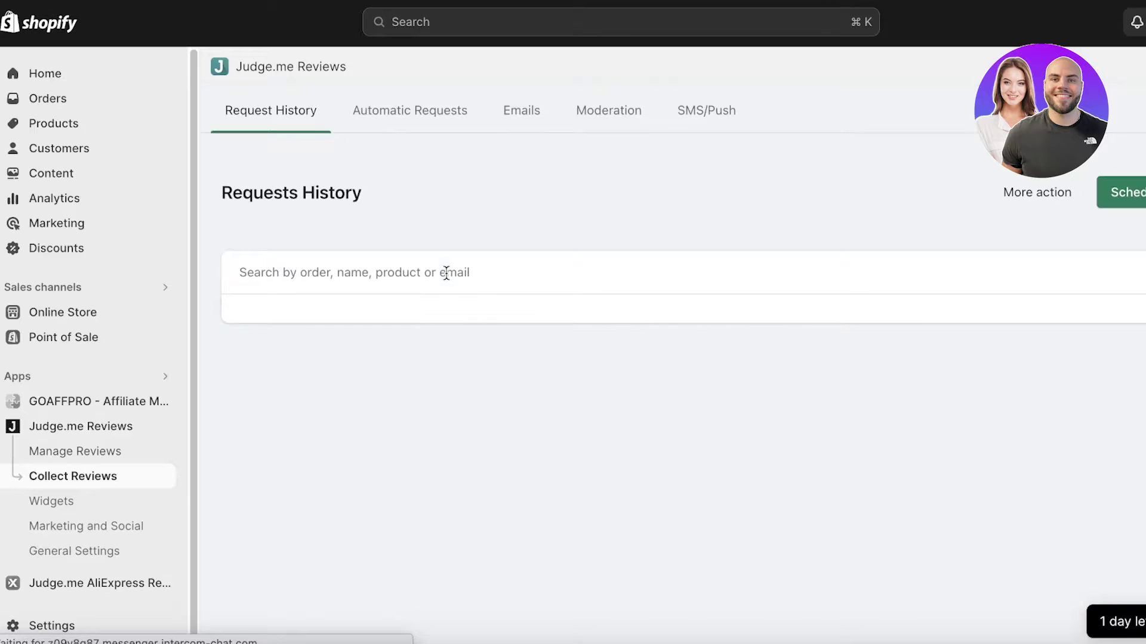
pyautogui.scroll(-2, 468, 292)
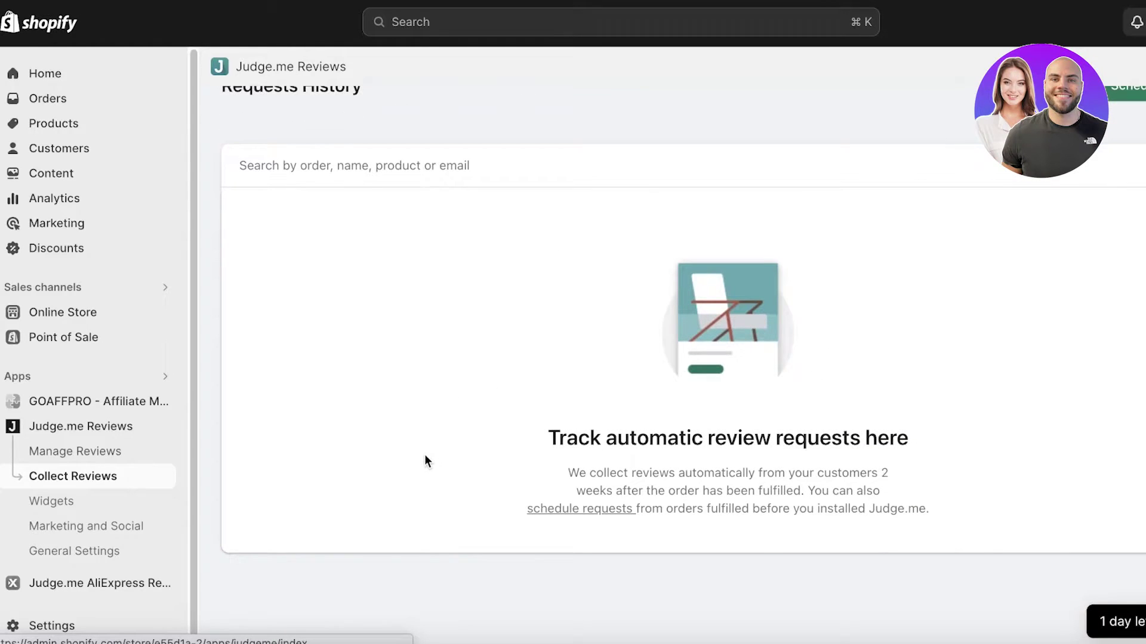
pyautogui.click(97, 427)
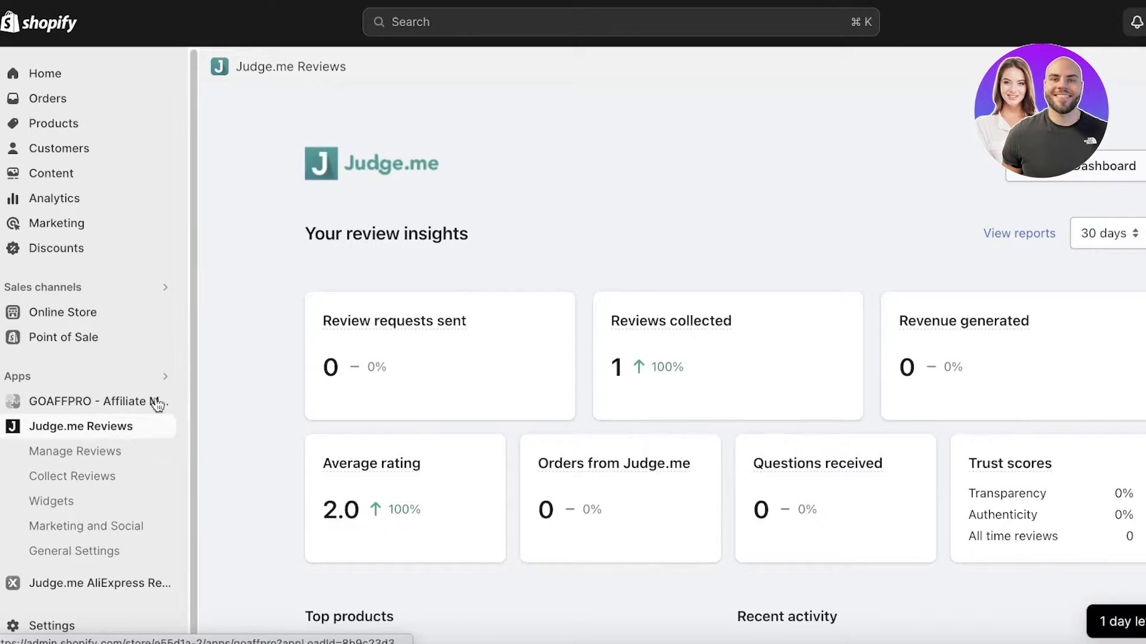
pyautogui.click(23, 509)
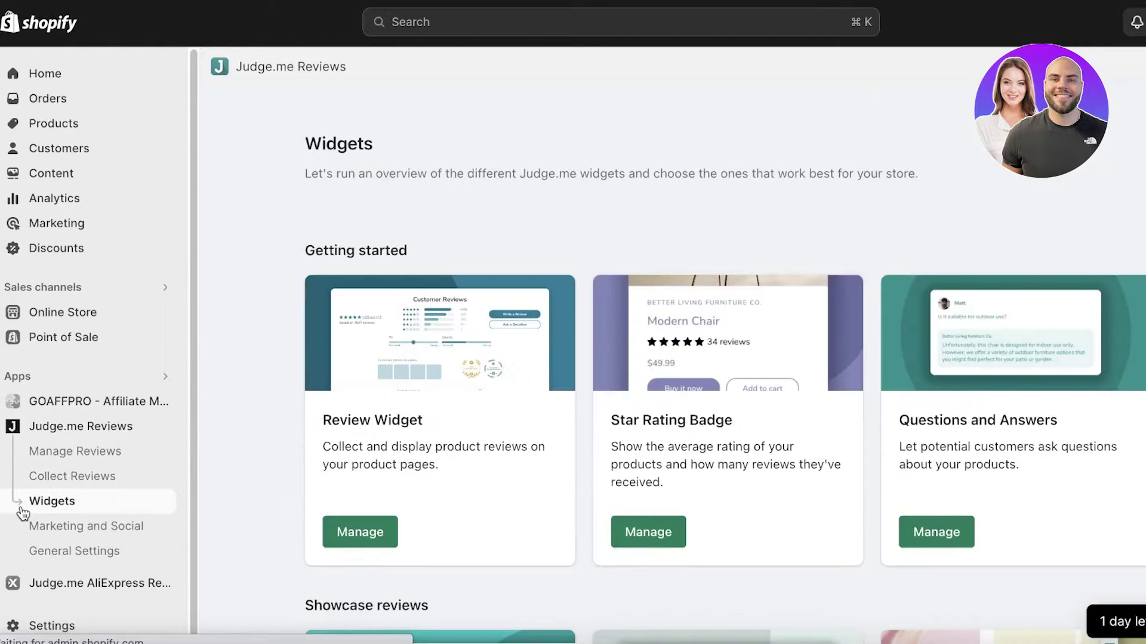
pyautogui.scroll(-7, 448, 384)
pyautogui.scroll(4, 478, 322)
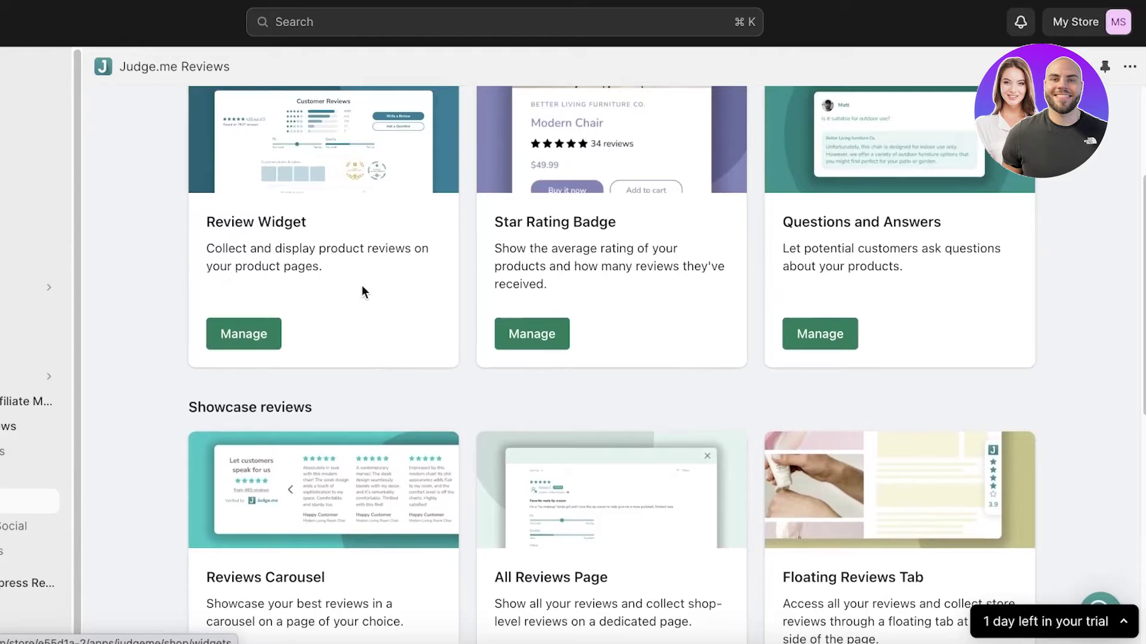
pyautogui.click(544, 337)
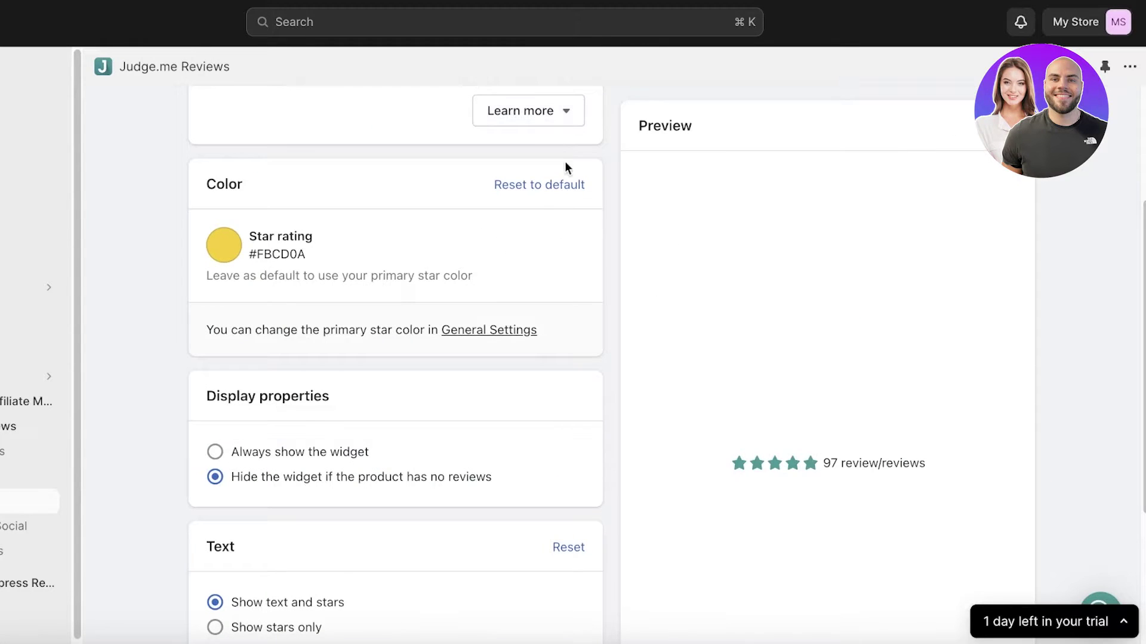
pyautogui.scroll(-4, 227, 310)
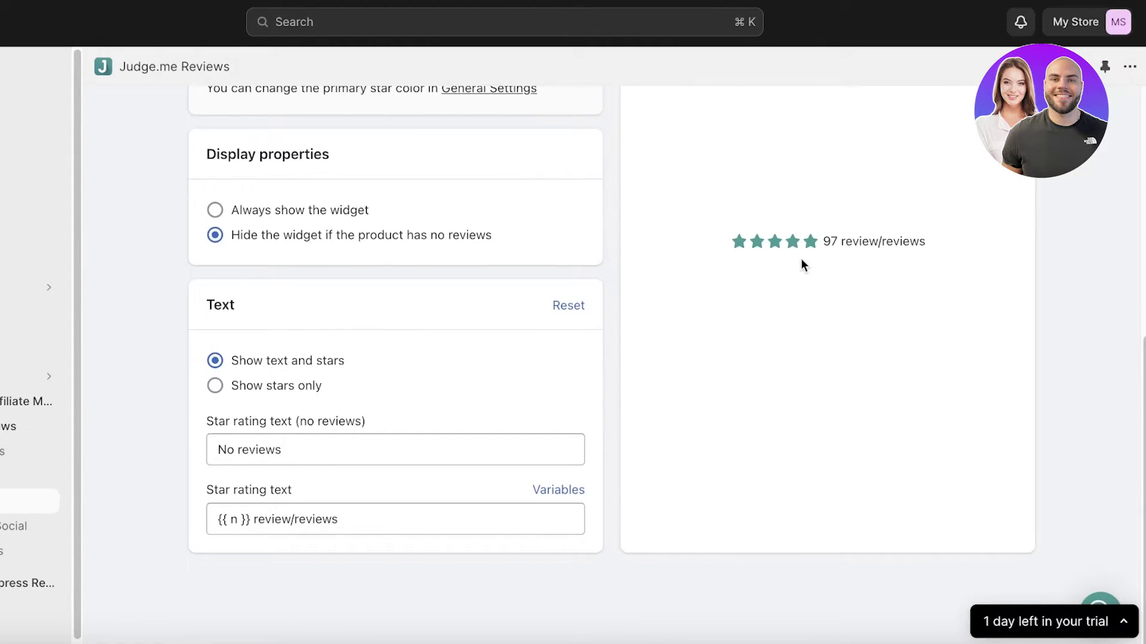
pyautogui.scroll(7, 537, 245)
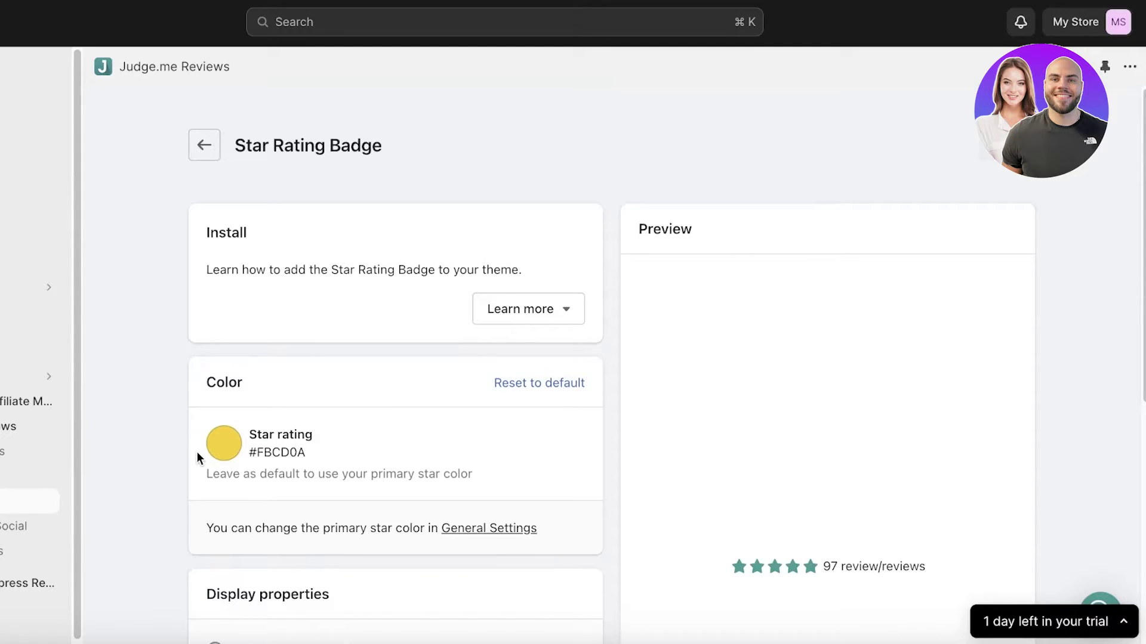
pyautogui.click(235, 453)
pyautogui.click(353, 328)
pyautogui.click(381, 328)
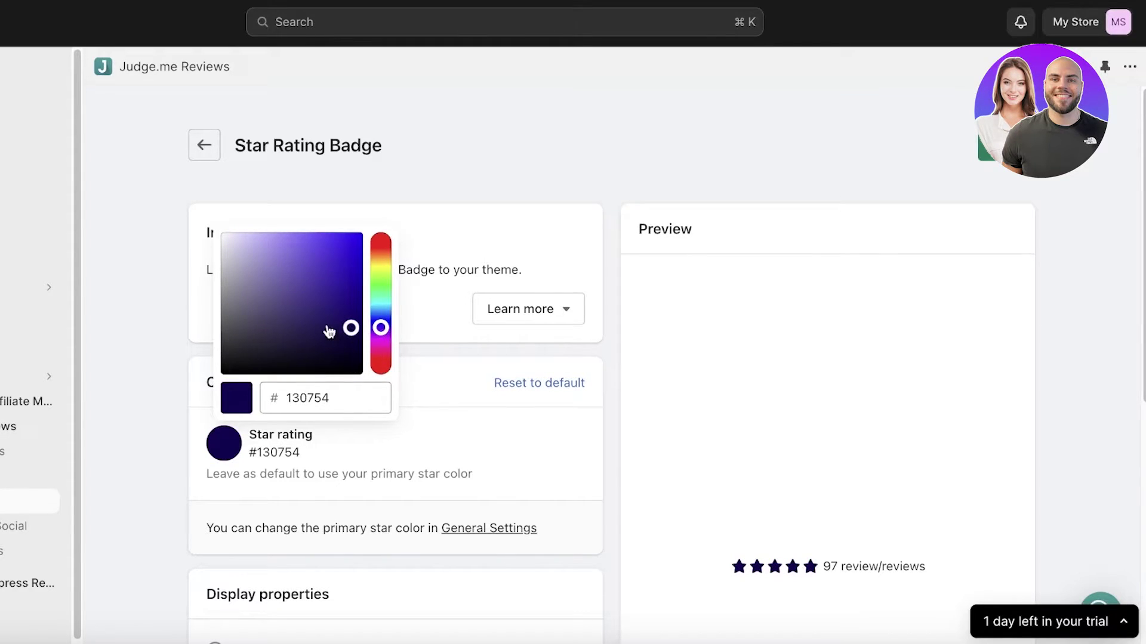
pyautogui.click(333, 291)
pyautogui.press('Escape')
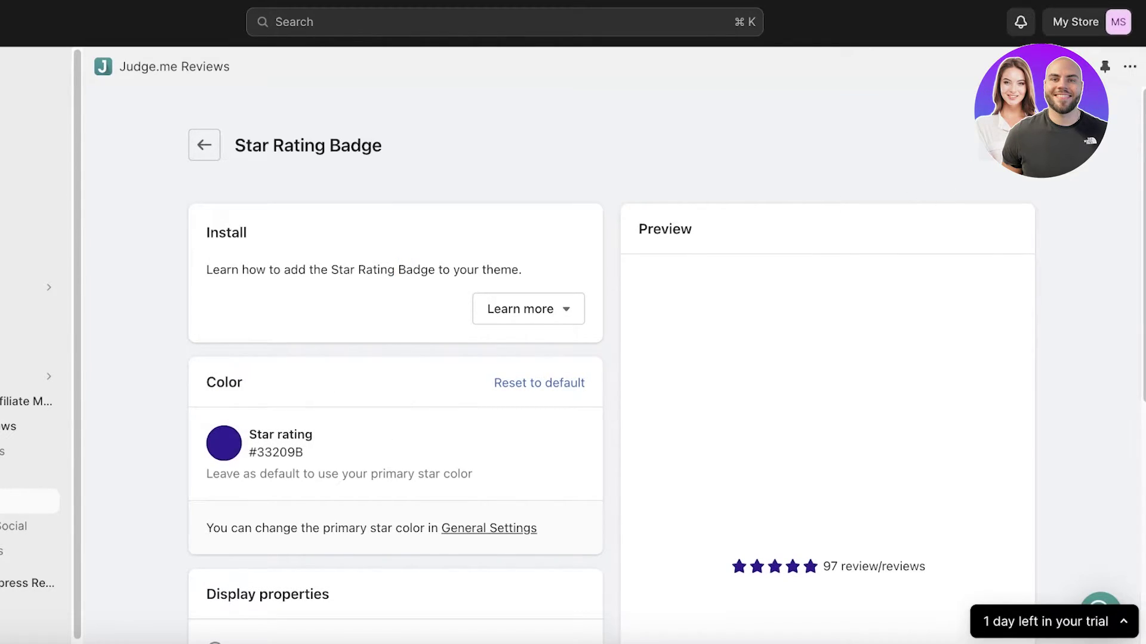
pyautogui.scroll(-5, 560, 361)
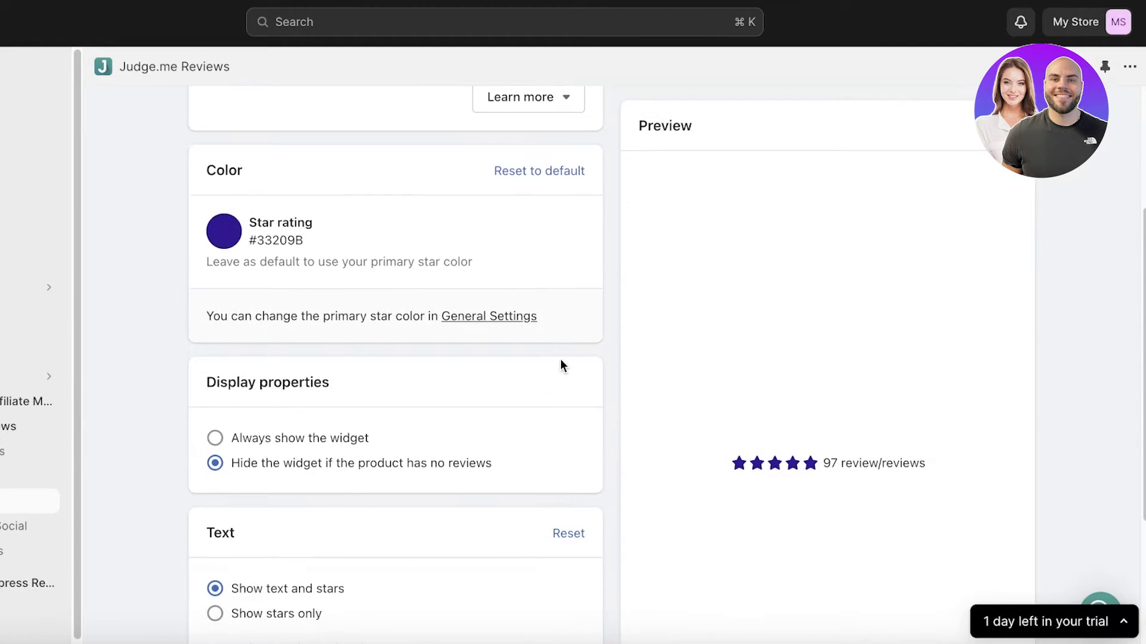
pyautogui.scroll(-2, 575, 431)
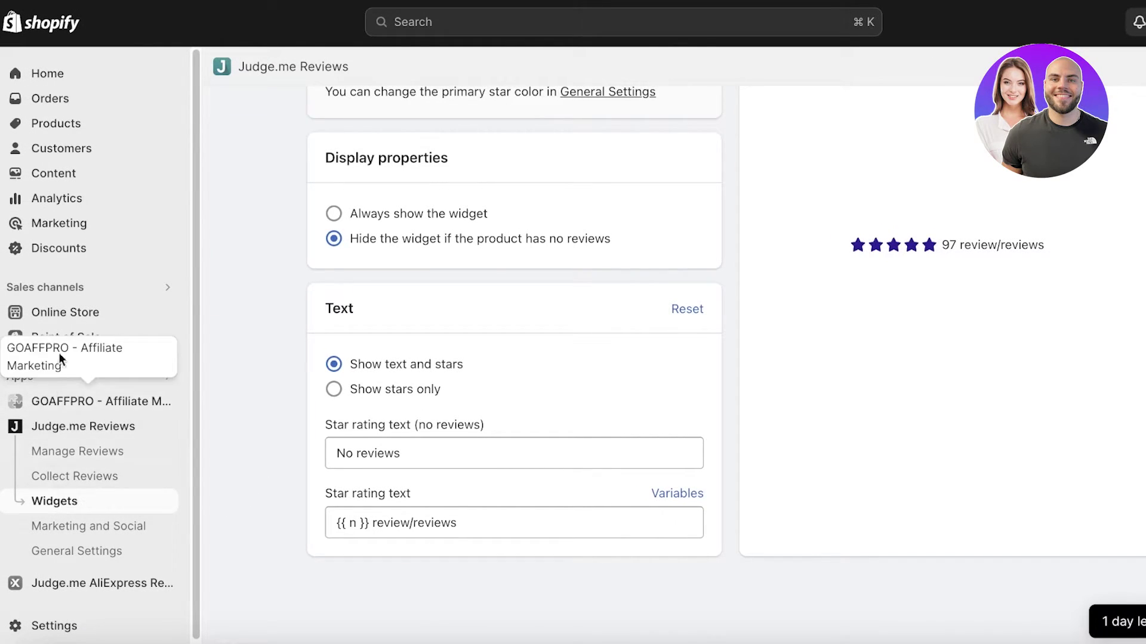
# Step: Open the Ruffle Dress dog dress from the store's product list
pyautogui.click(42, 581)
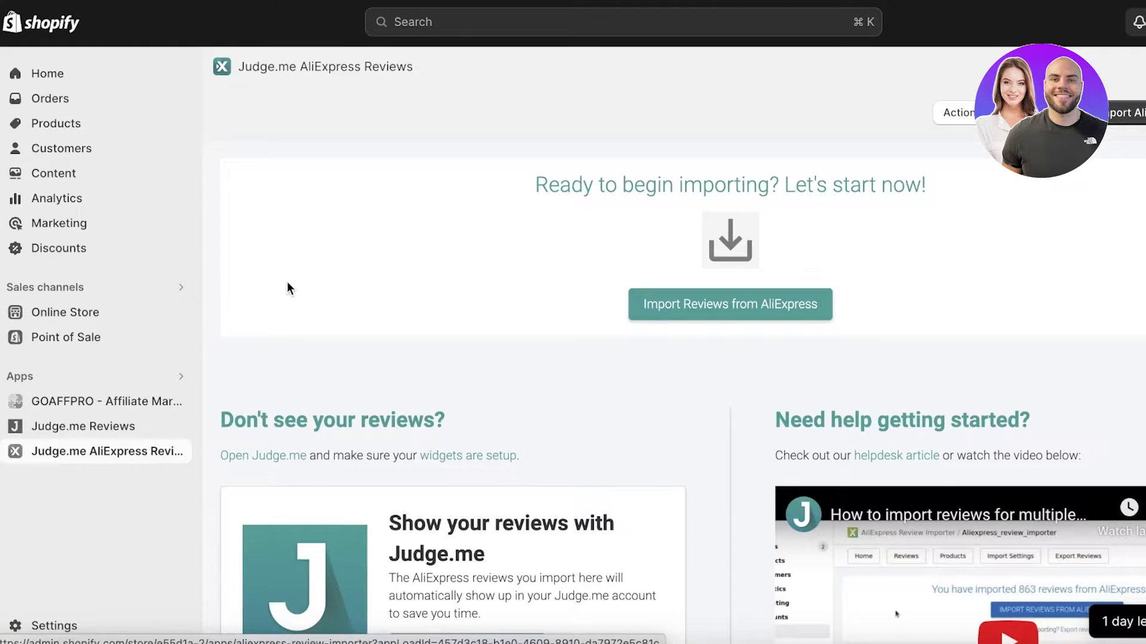
pyautogui.doubleClick(60, 126)
pyautogui.click(66, 123)
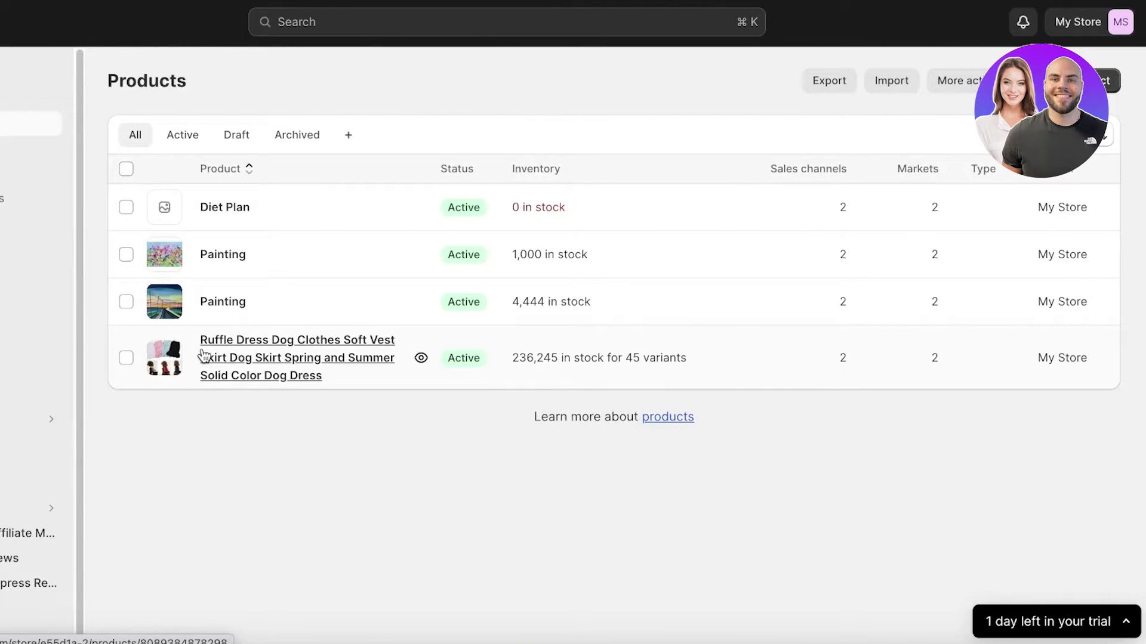
pyautogui.click(270, 376)
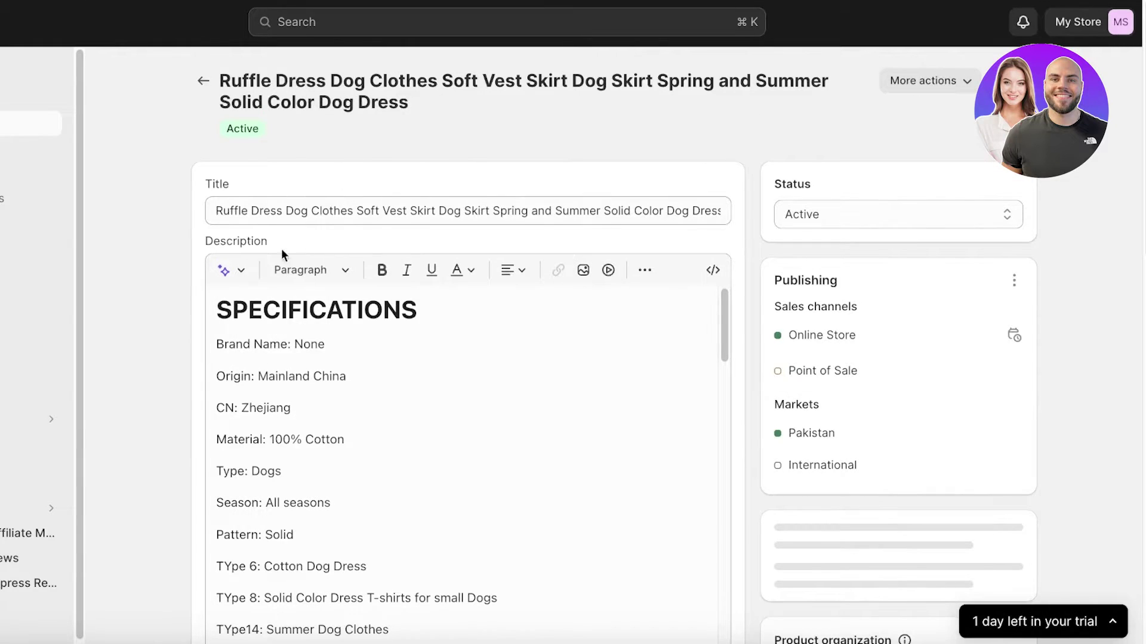
# Step: Copy the product title and search AliExpress for 'Ruffle Dress Dog Clothes Soft Vest Skirt Dog Skirt'
pyautogui.moveTo(220, 80); pyautogui.dragTo(471, 105)
pyautogui.rightClick(295, 96)
pyautogui.click(338, 148)
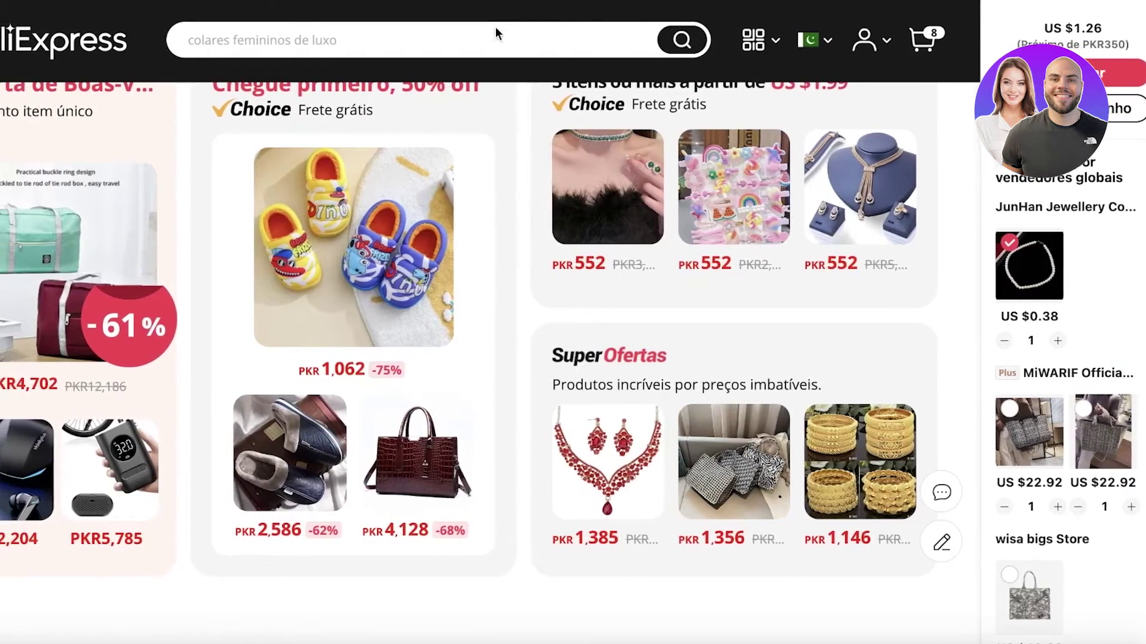
pyautogui.rightClick(466, 38)
pyautogui.click(516, 159)
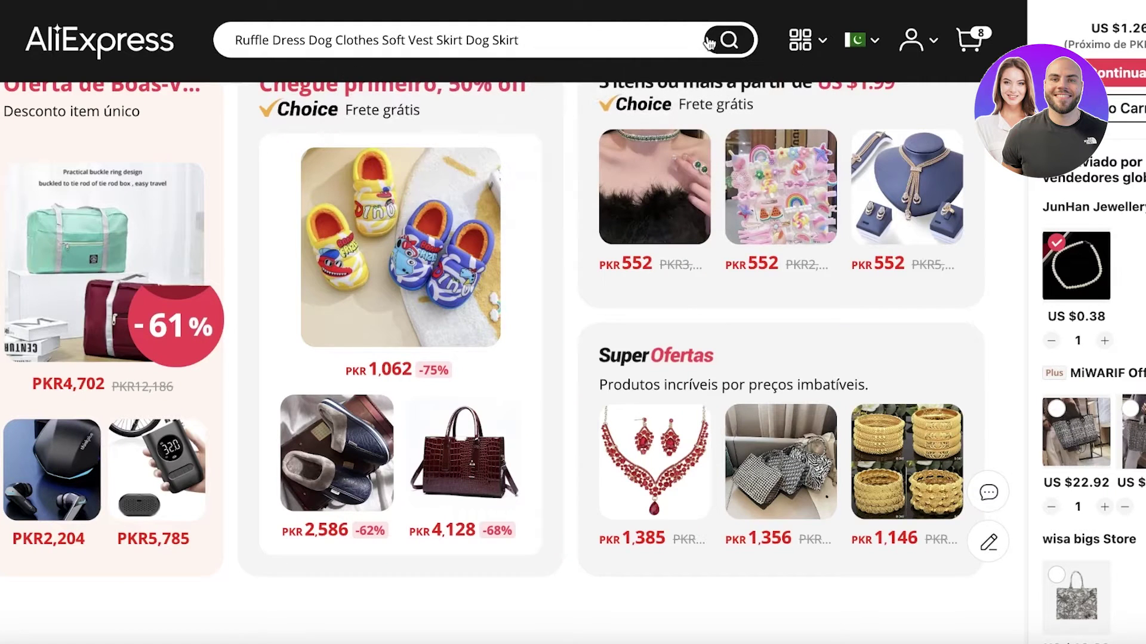
pyautogui.click(707, 42)
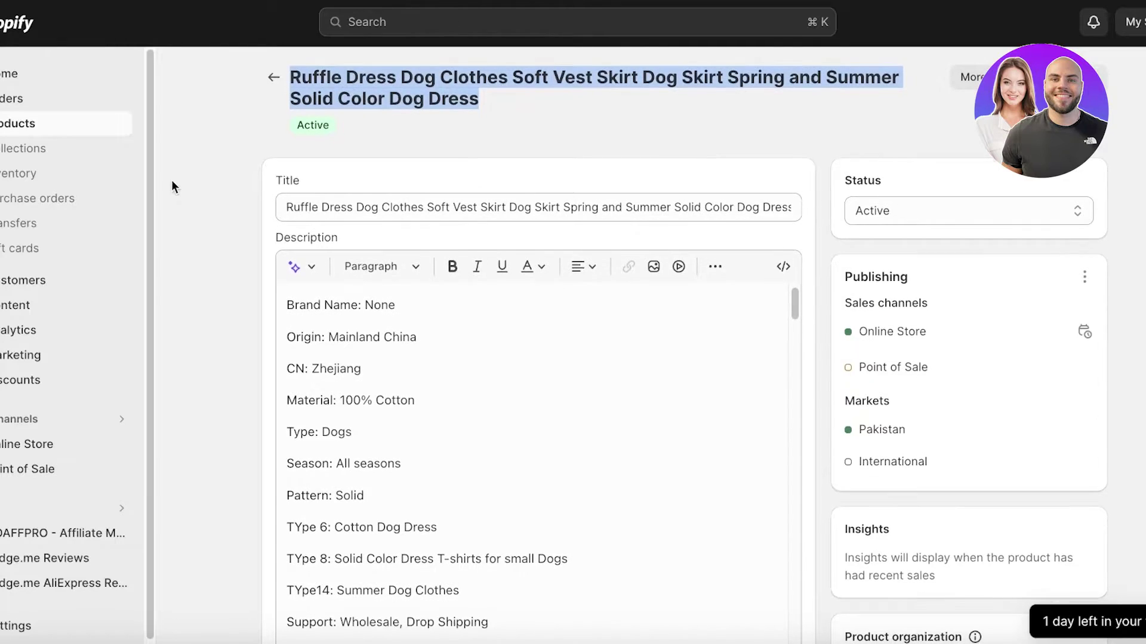
# Step: Start Import Reviews from AliExpress in the Judge.me app and browse the dog-dress results
pyautogui.click(24, 123)
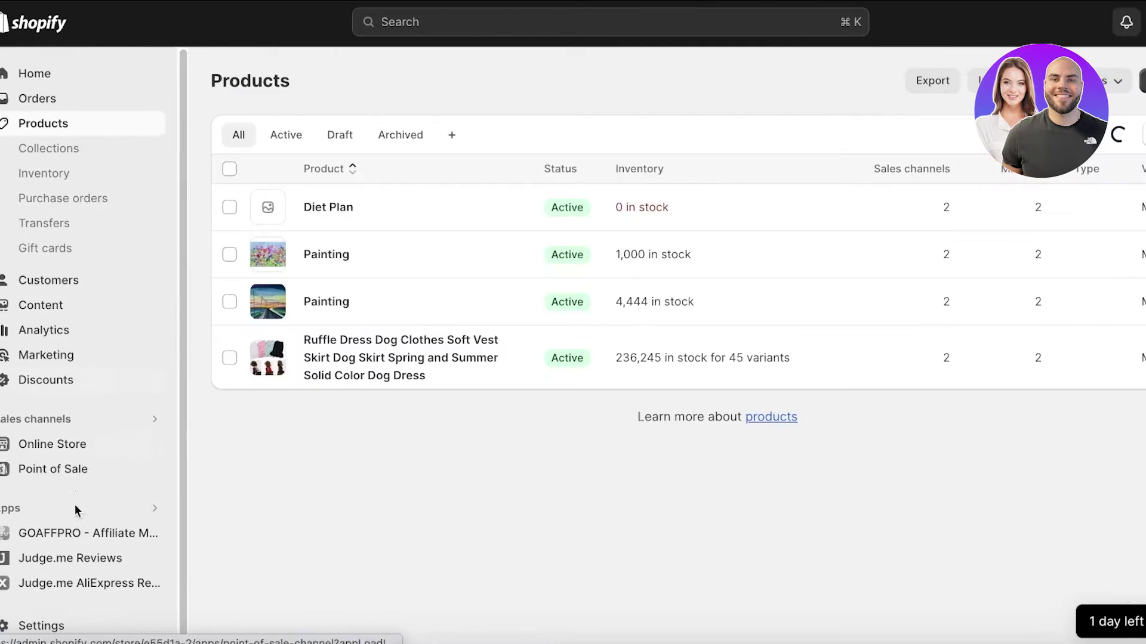
pyautogui.click(77, 582)
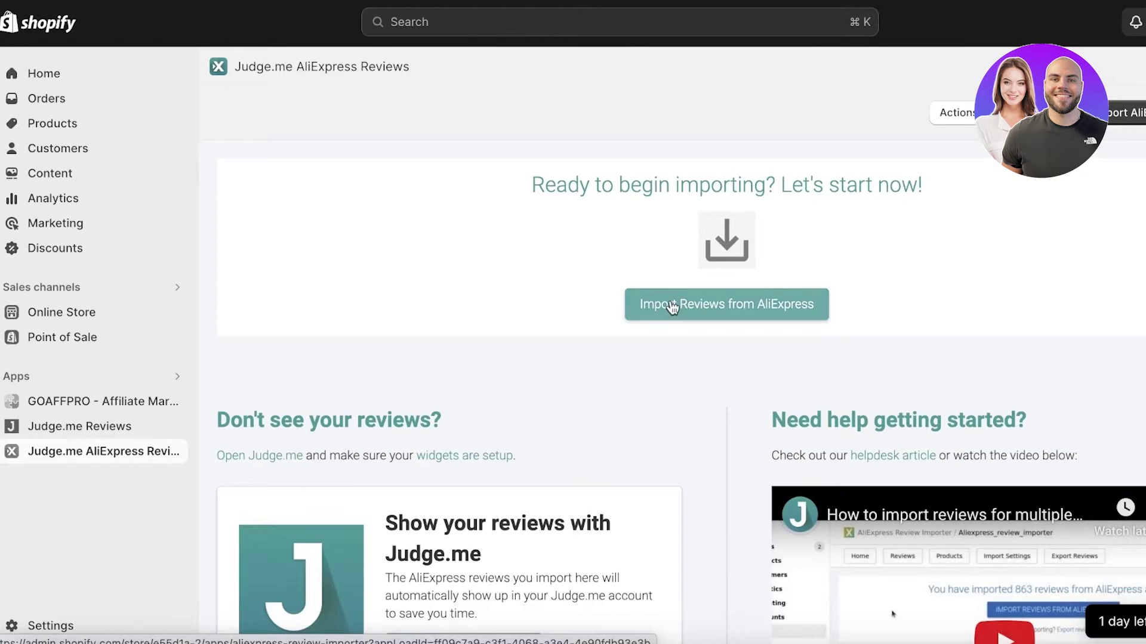
pyautogui.click(673, 304)
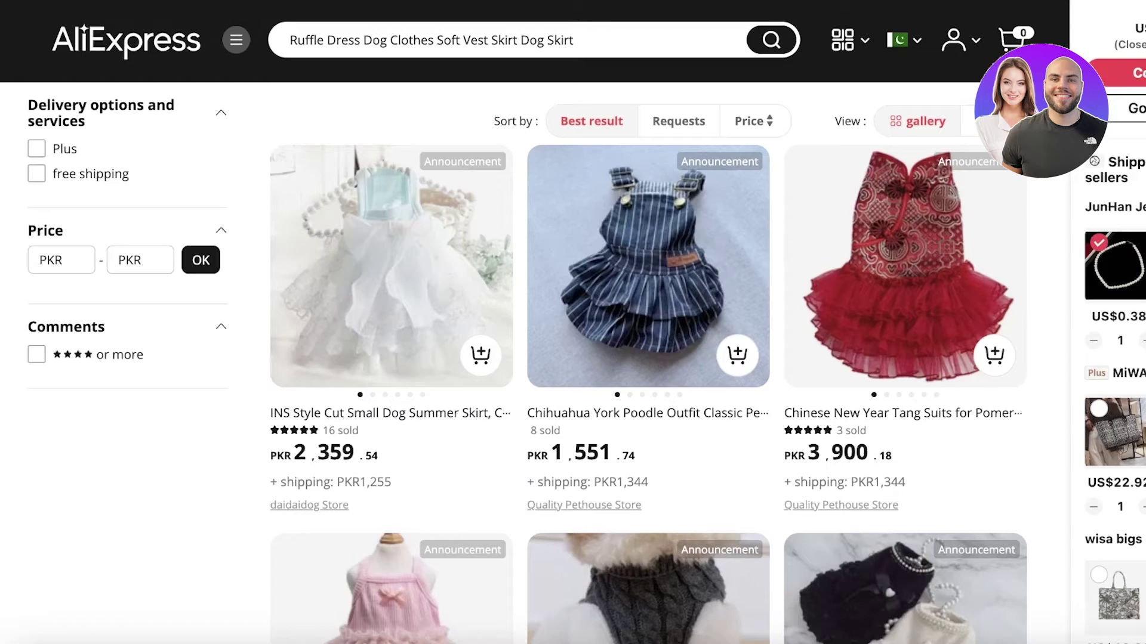
pyautogui.scroll(-15, 325, 341)
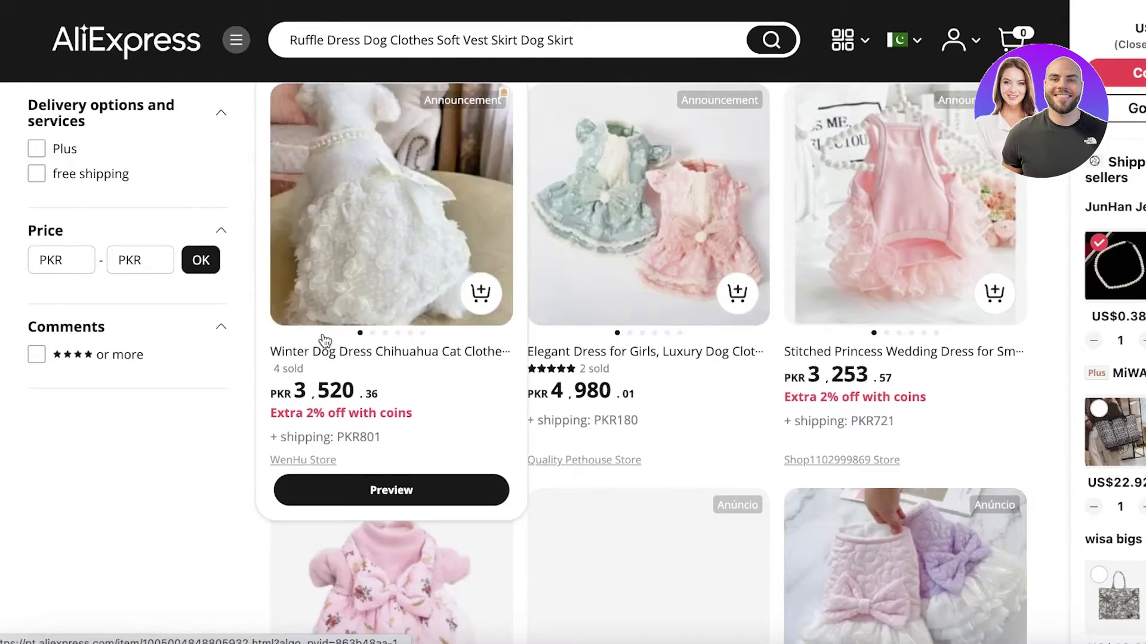
pyautogui.scroll(15, 509, 304)
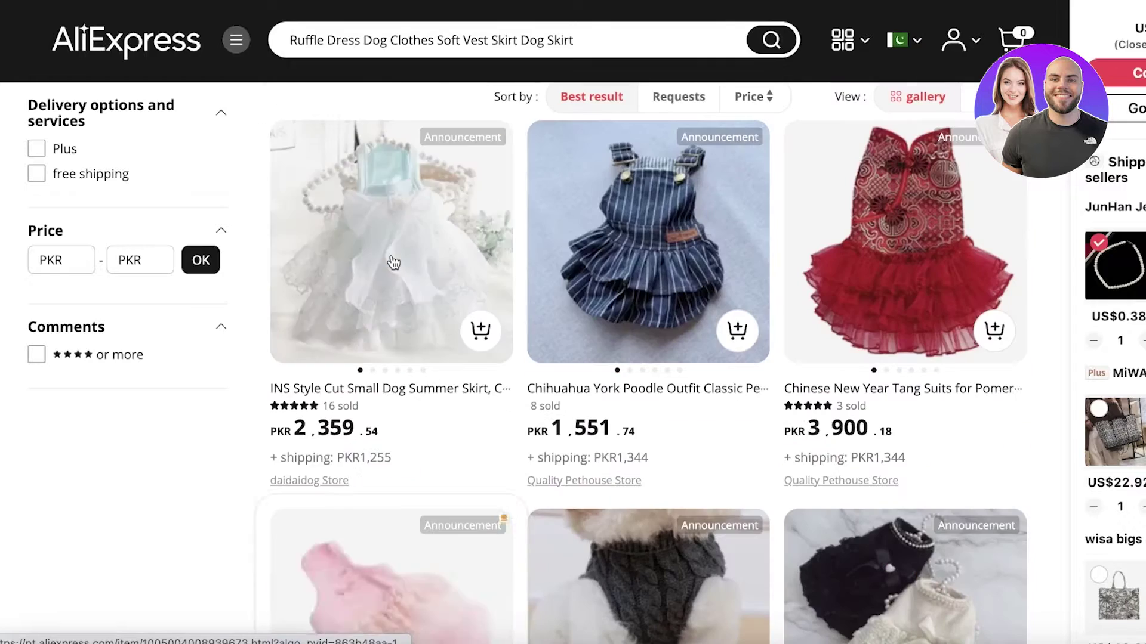
pyautogui.scroll(-10, 418, 274)
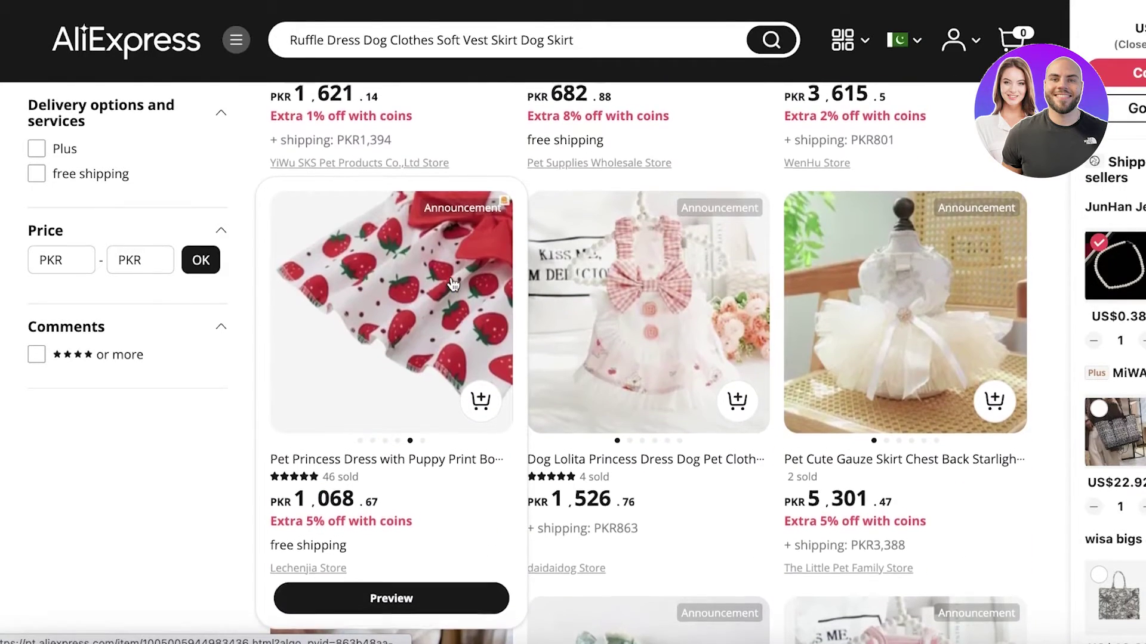
pyautogui.scroll(4, 454, 284)
pyautogui.scroll(-15, 591, 385)
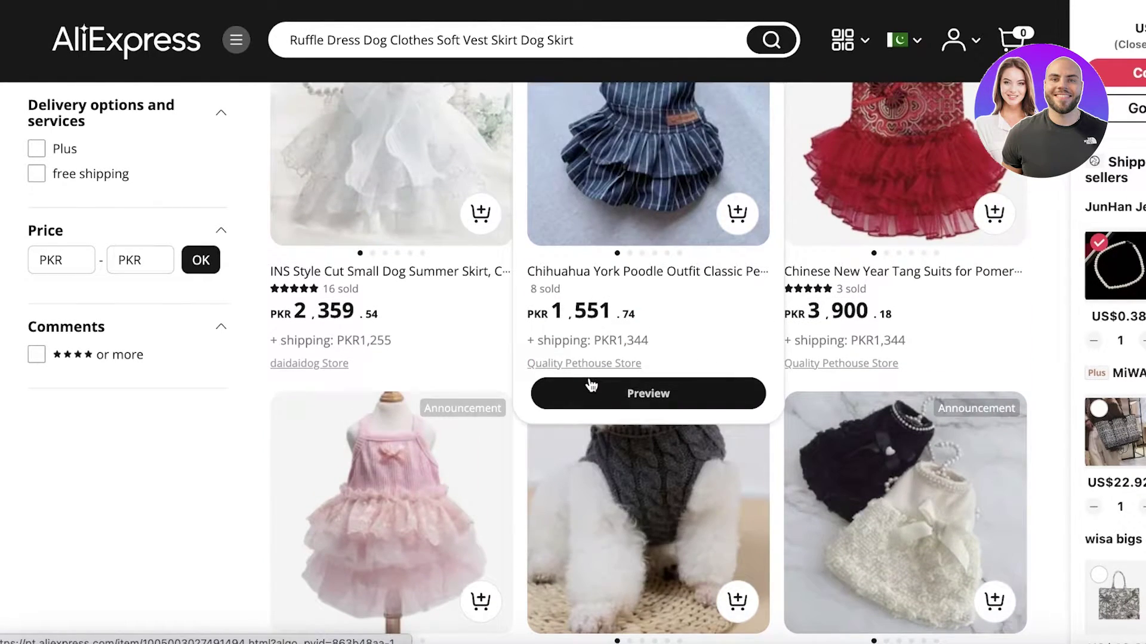
pyautogui.scroll(-4, 1059, 481)
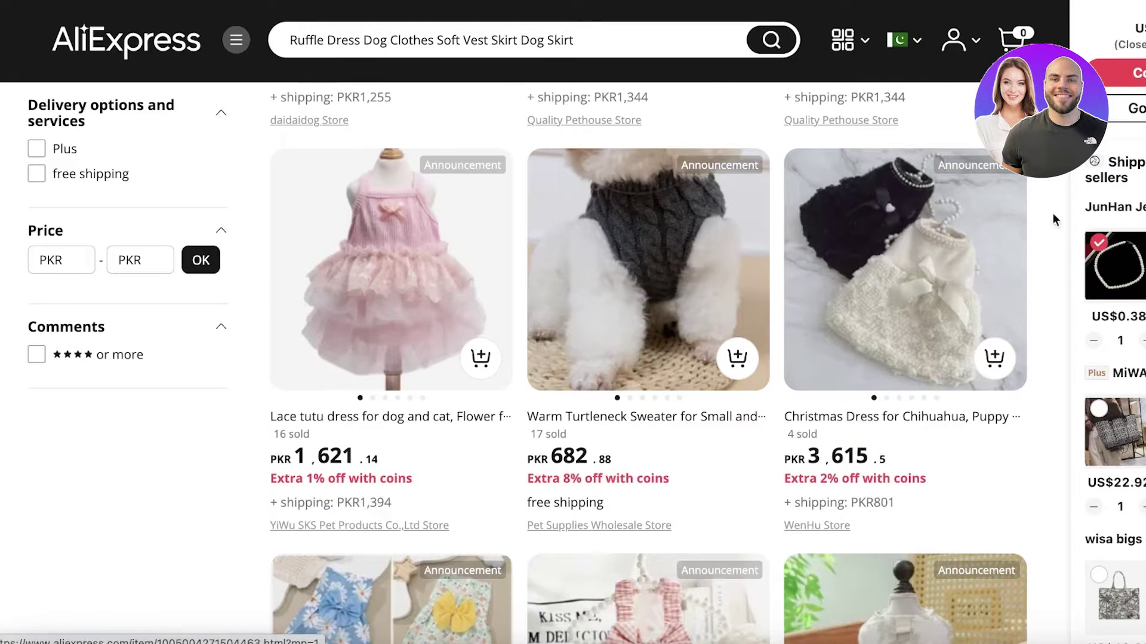
pyautogui.scroll(-4, 1053, 219)
pyautogui.scroll(-1, 534, 406)
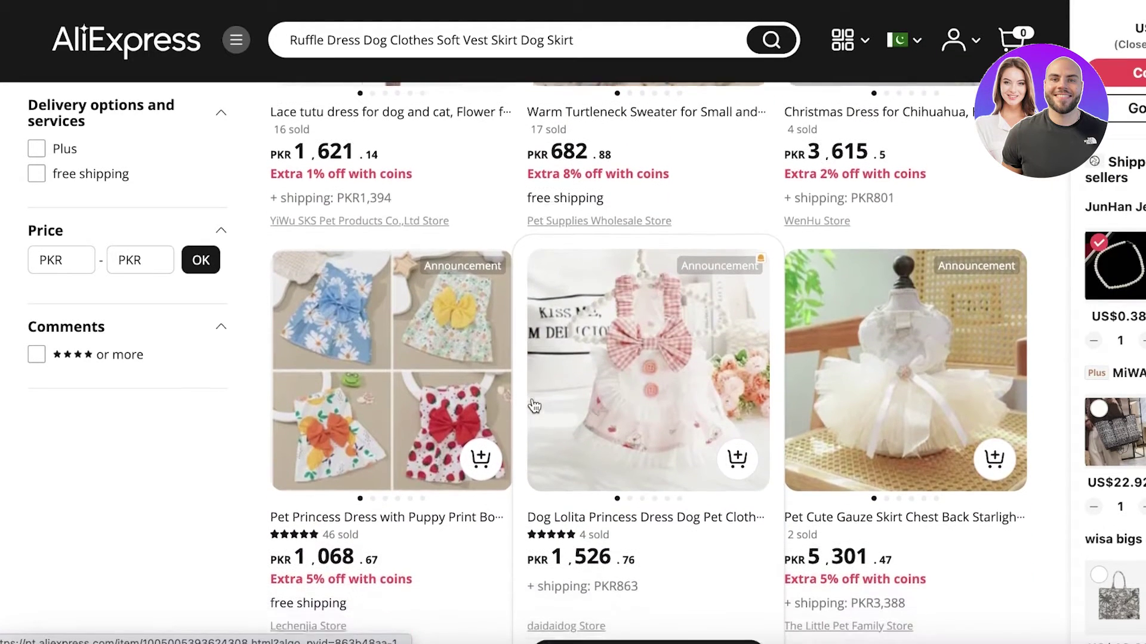
pyautogui.scroll(-1, 708, 340)
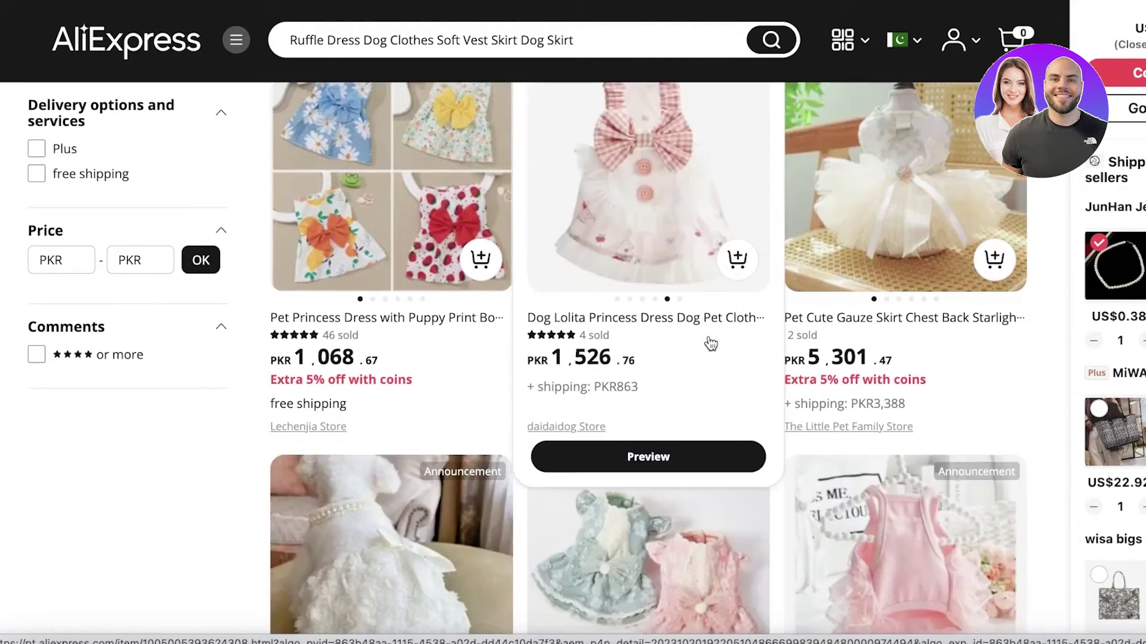
pyautogui.scroll(-3, 737, 339)
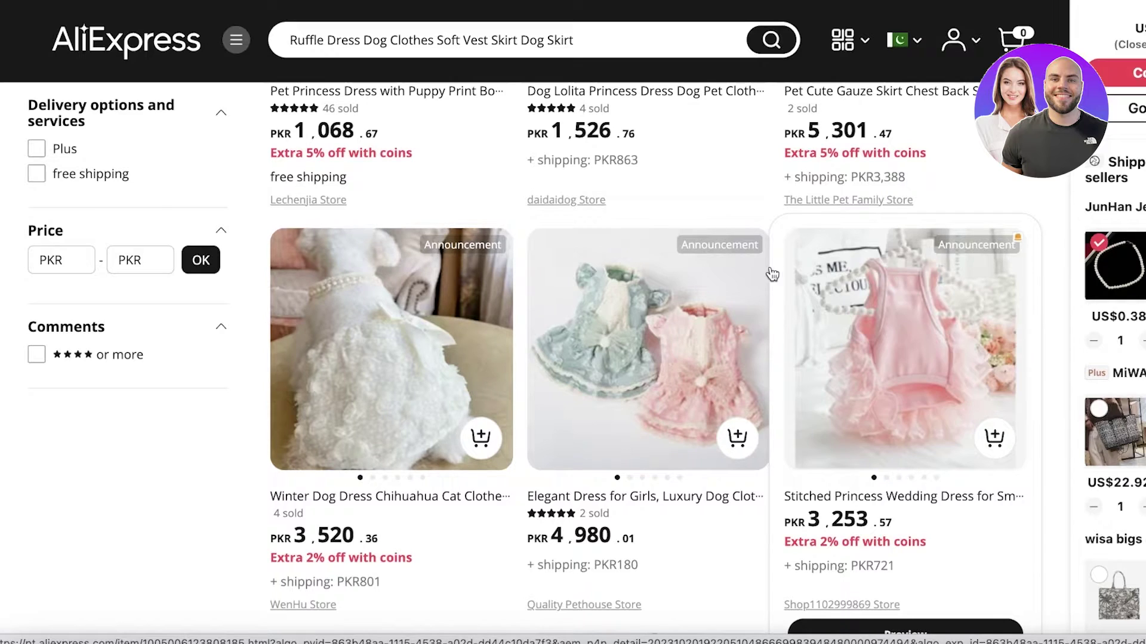
pyautogui.scroll(-3, 716, 179)
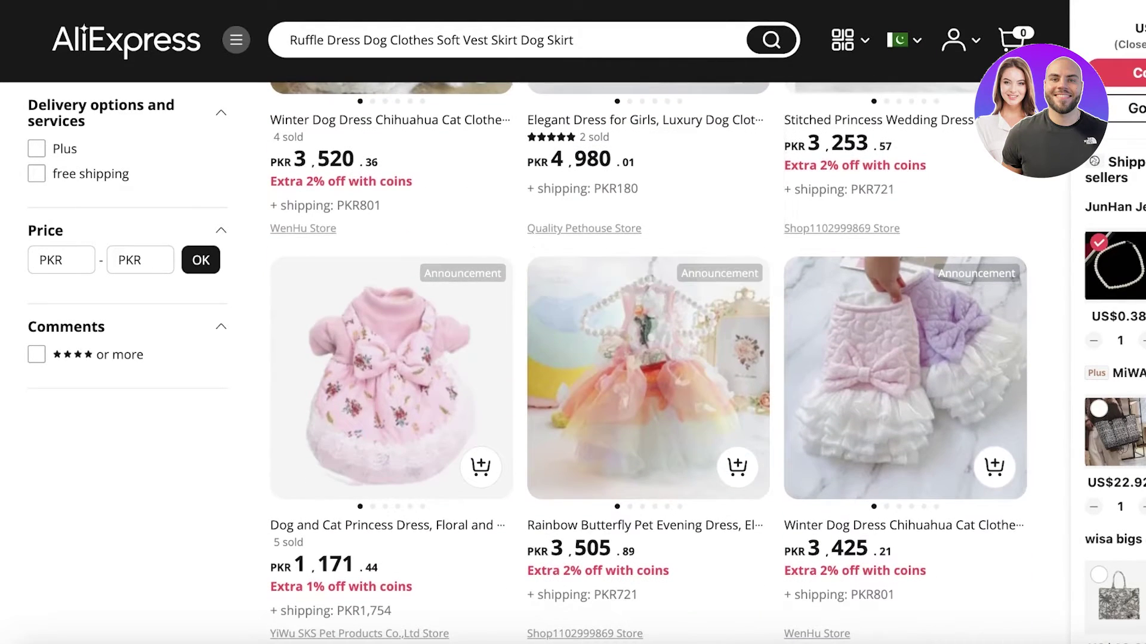
pyautogui.scroll(-5, 716, 179)
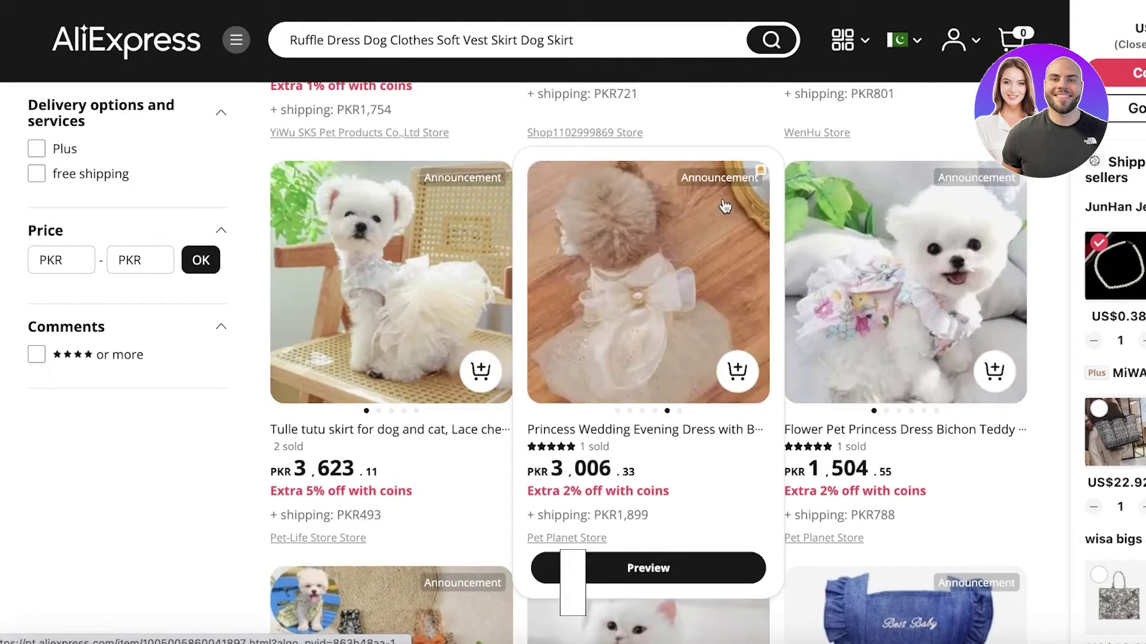
pyautogui.scroll(-8, 645, 316)
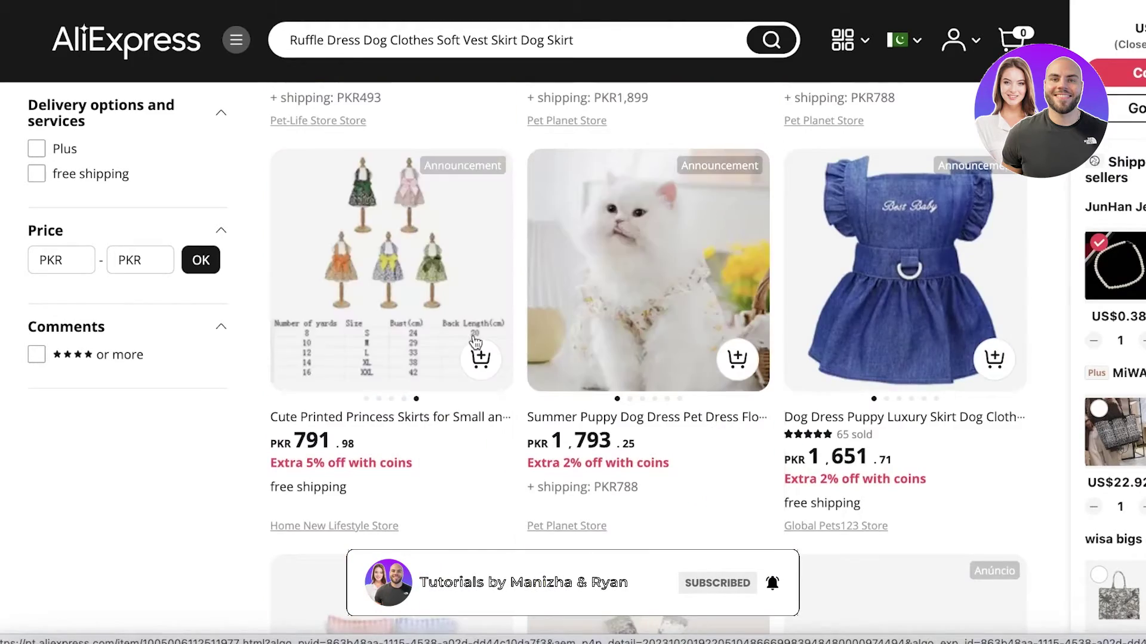
pyautogui.scroll(10, 336, 268)
pyautogui.scroll(10, 336, 268)
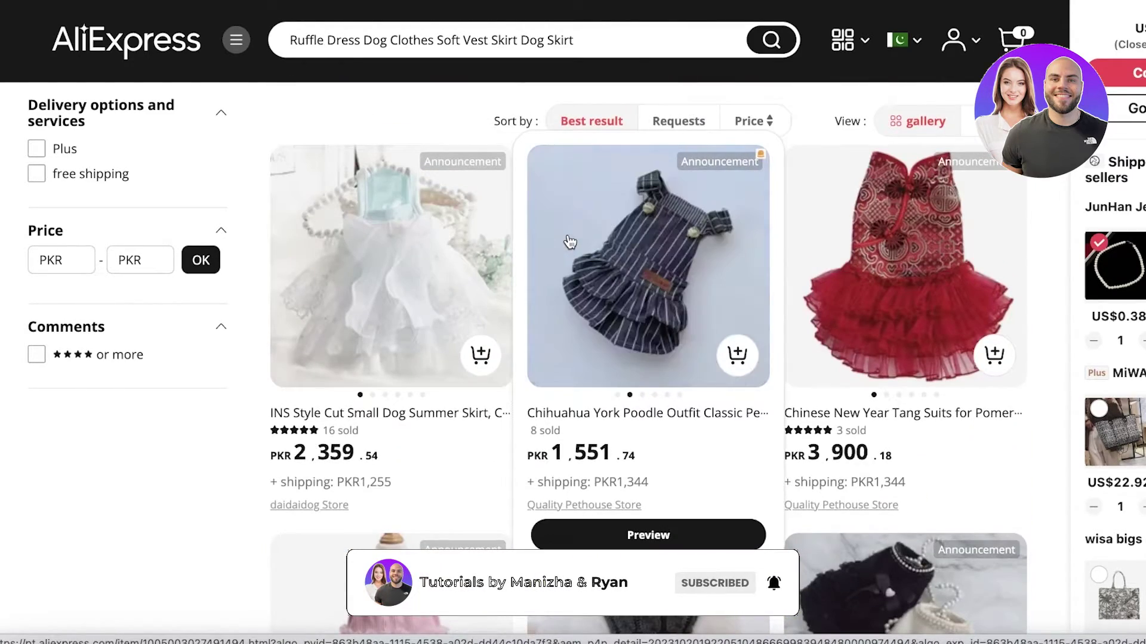
pyautogui.scroll(-5, 781, 275)
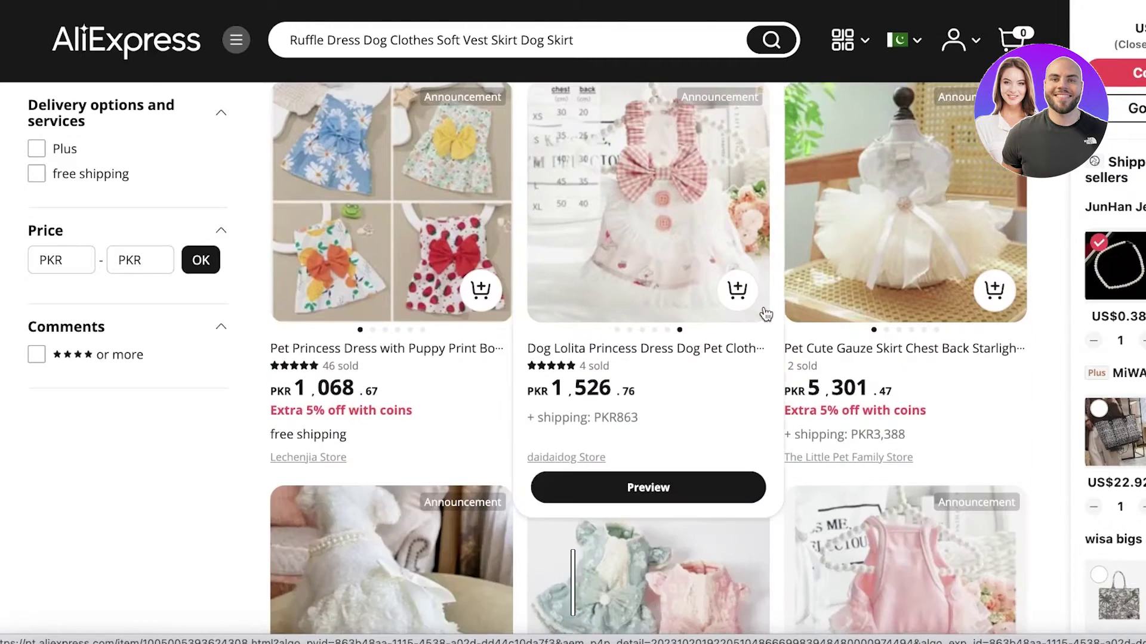
pyautogui.scroll(-5, 742, 321)
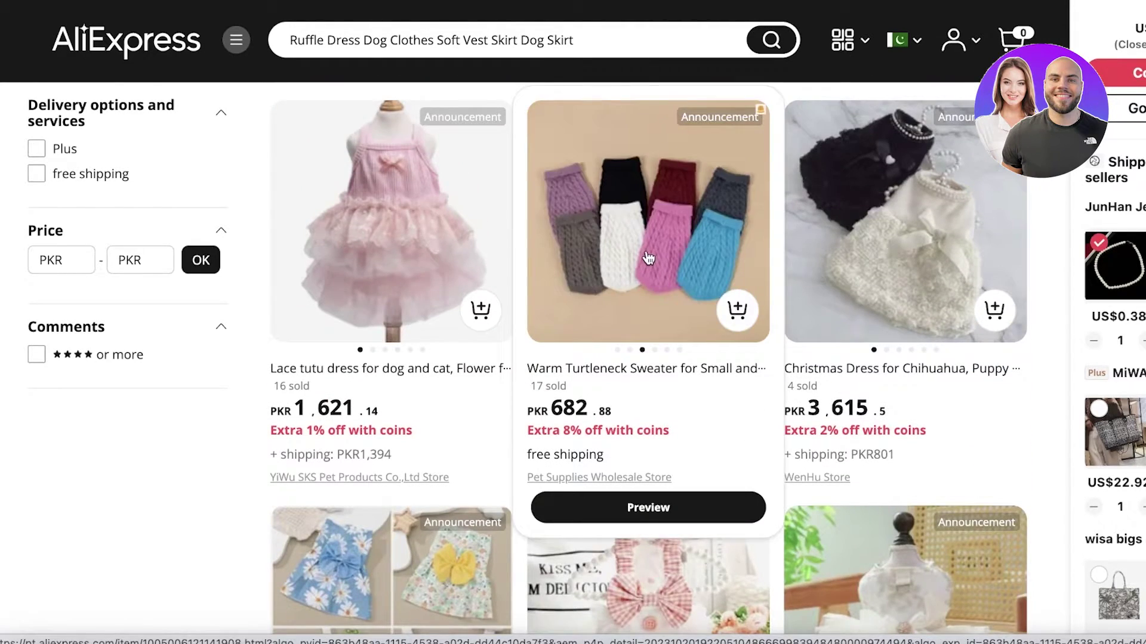
# Step: Open the Warm Turtleneck Sweater listing and confirm it shows Reviews (0)
pyautogui.click(650, 256)
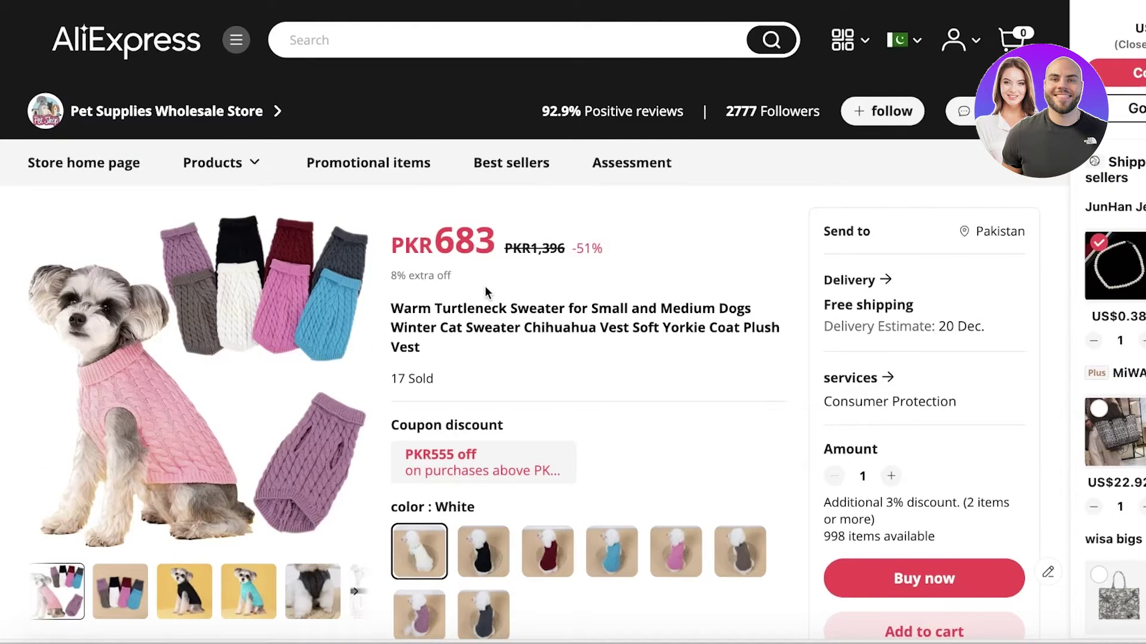
pyautogui.scroll(-10, 484, 285)
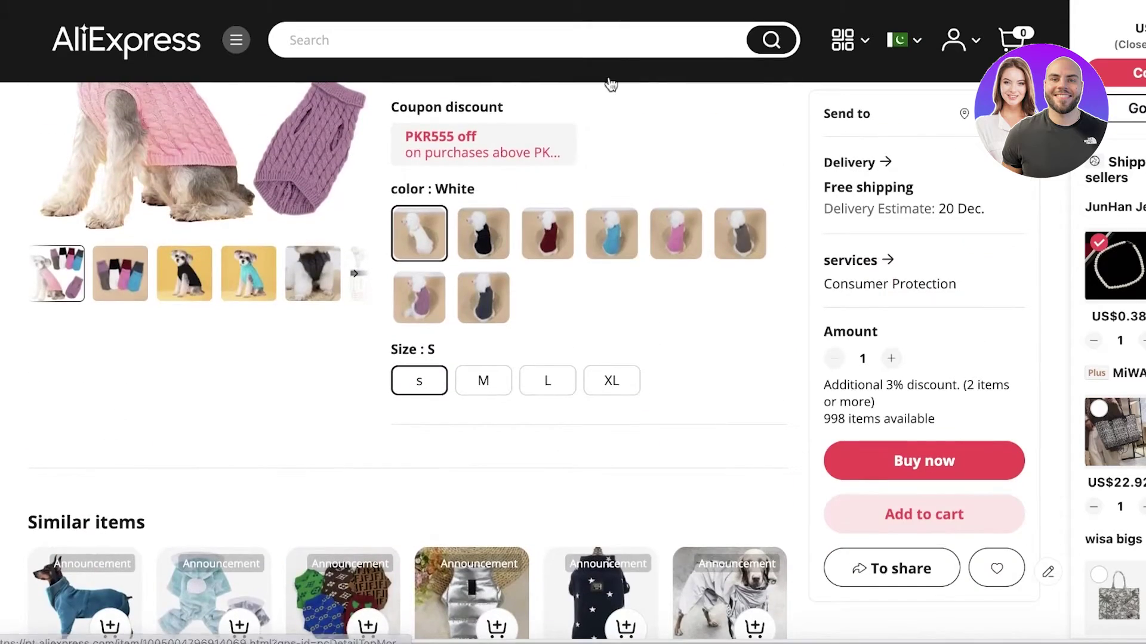
pyautogui.scroll(-20, 522, 203)
pyautogui.scroll(10, 428, 189)
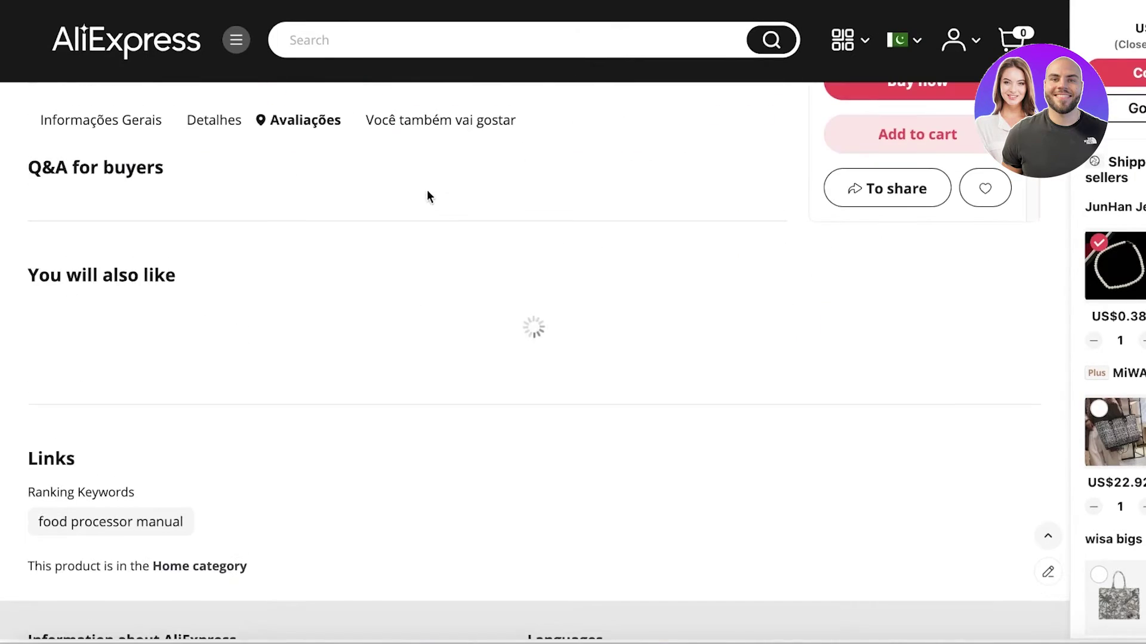
pyautogui.scroll(10, 216, 268)
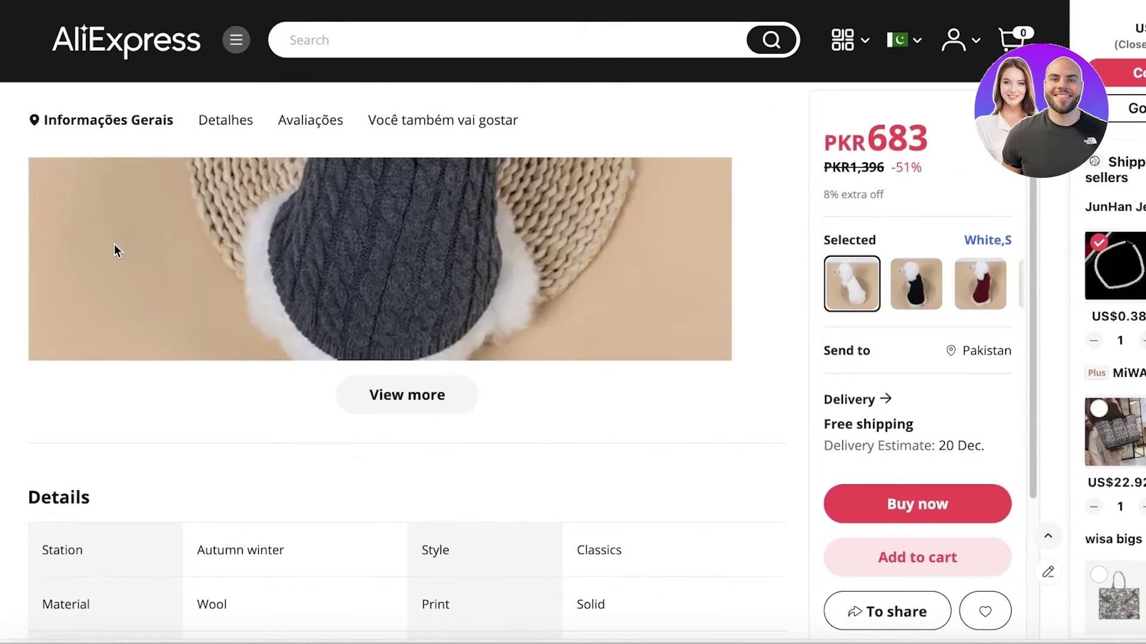
pyautogui.scroll(-8, 216, 212)
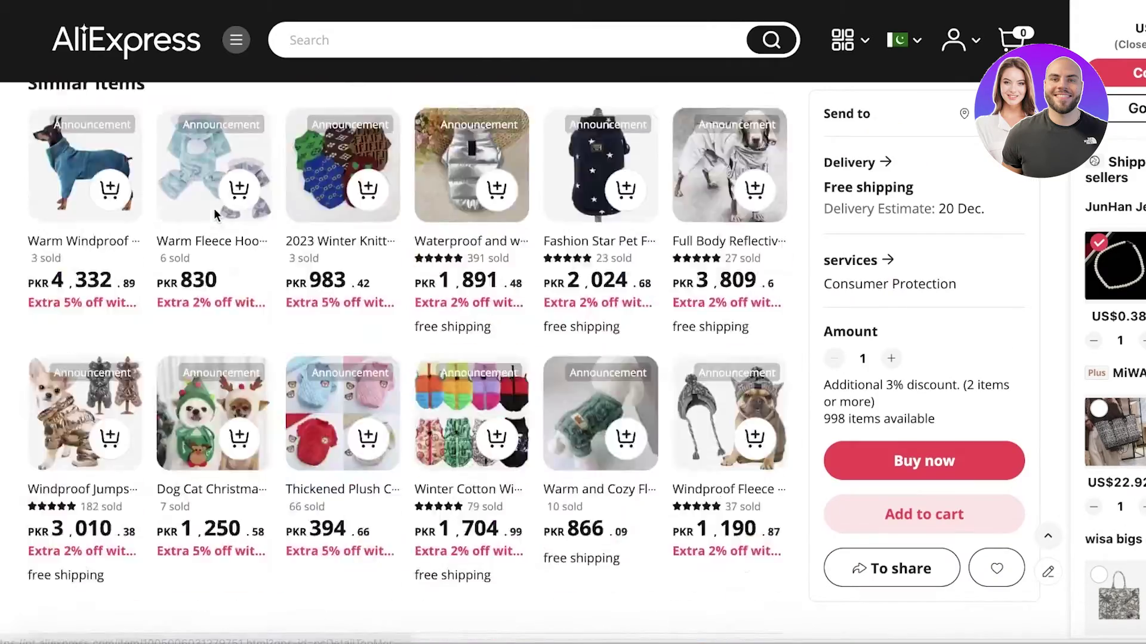
pyautogui.scroll(15, 218, 216)
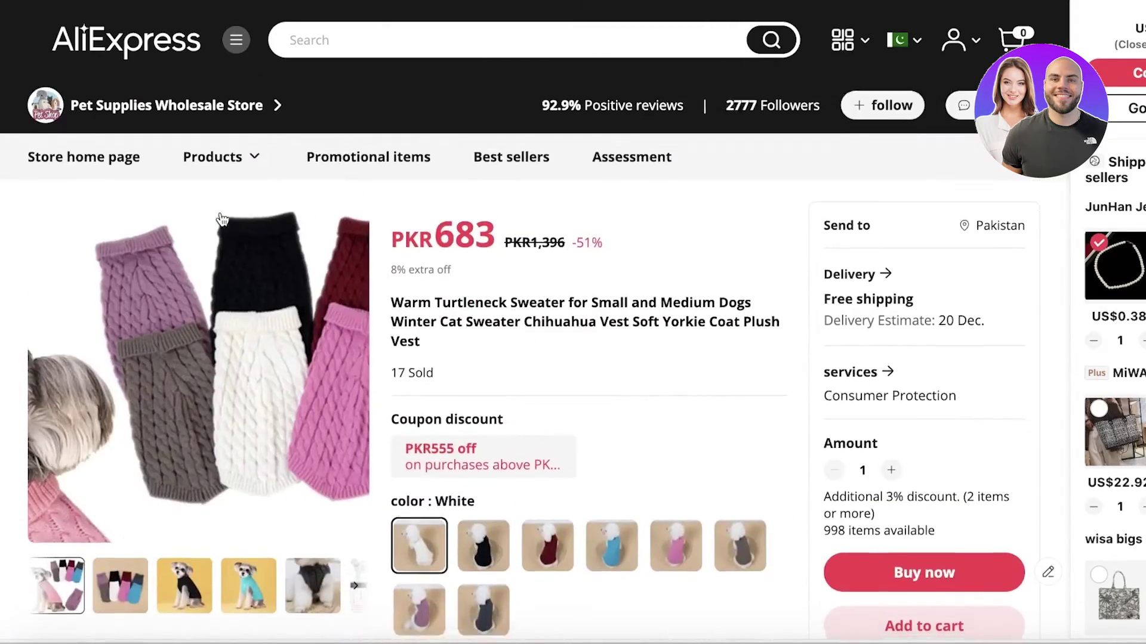
pyautogui.scroll(-15, 222, 220)
pyautogui.scroll(-10, 225, 225)
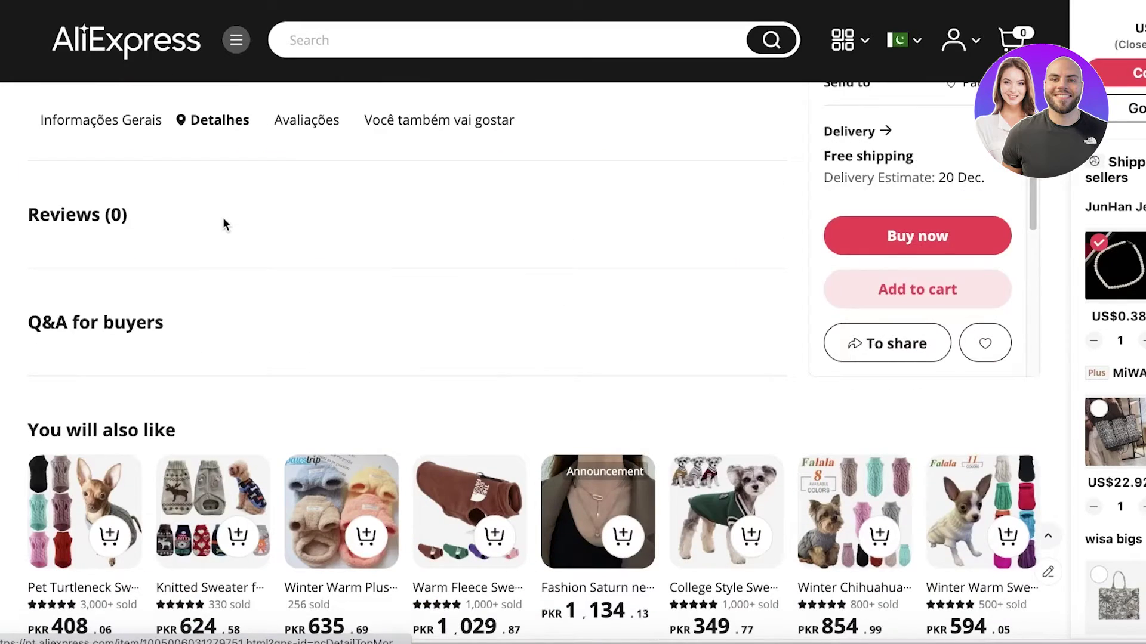
pyautogui.scroll(5, 224, 218)
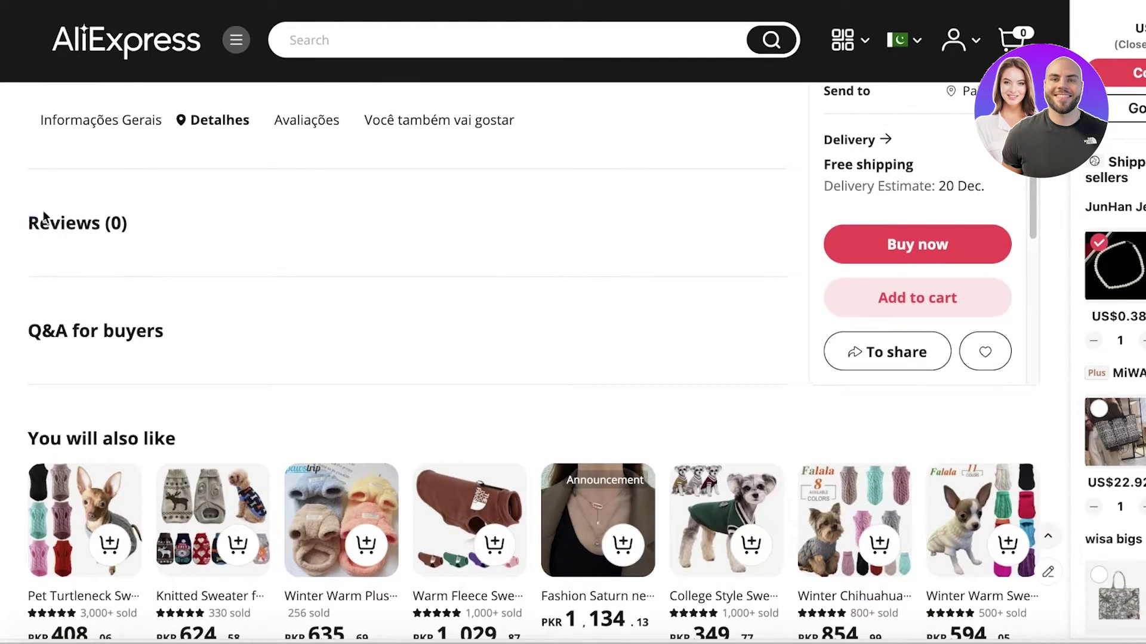
pyautogui.tripleClick(117, 212)
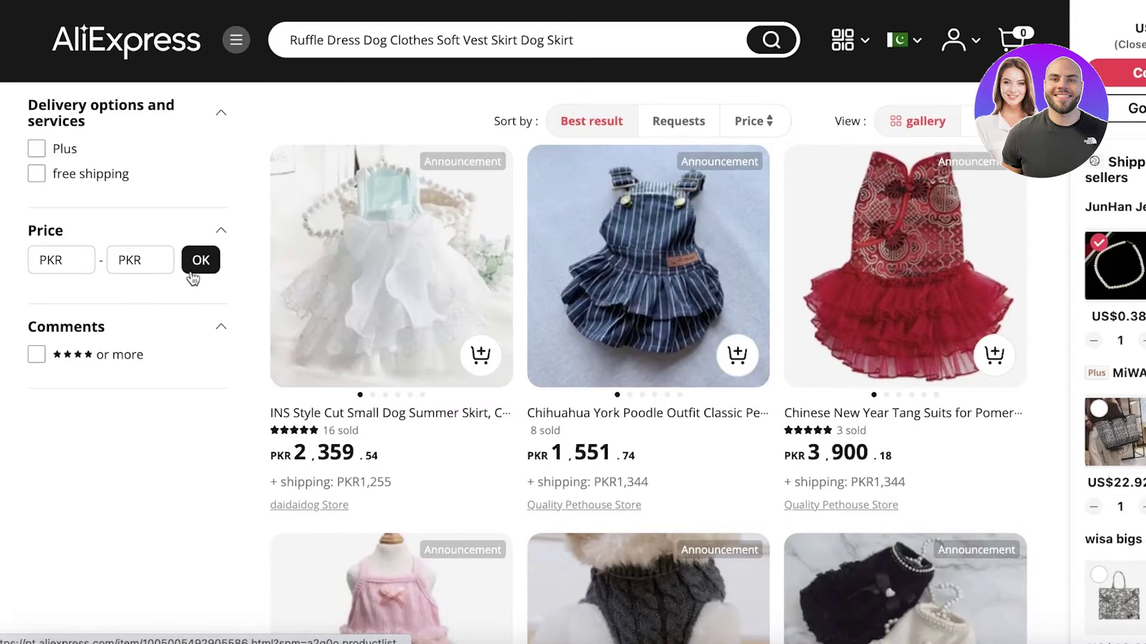
# Step: Filter results to four stars or more and open the strawberry-print princess dress
pyautogui.click(35, 358)
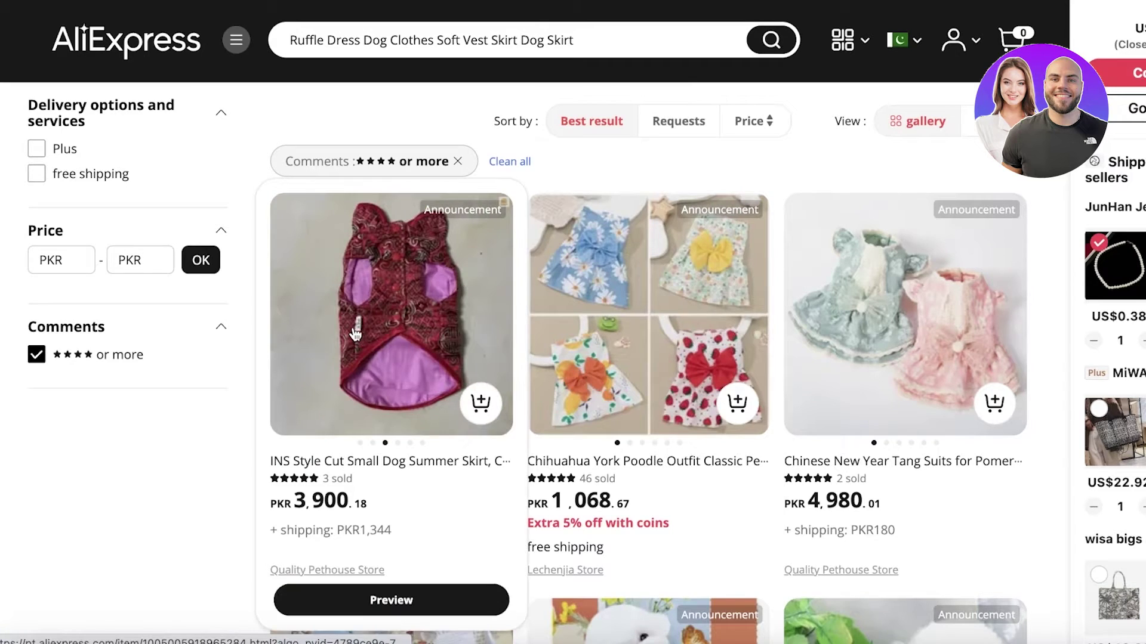
pyautogui.scroll(-3, 352, 337)
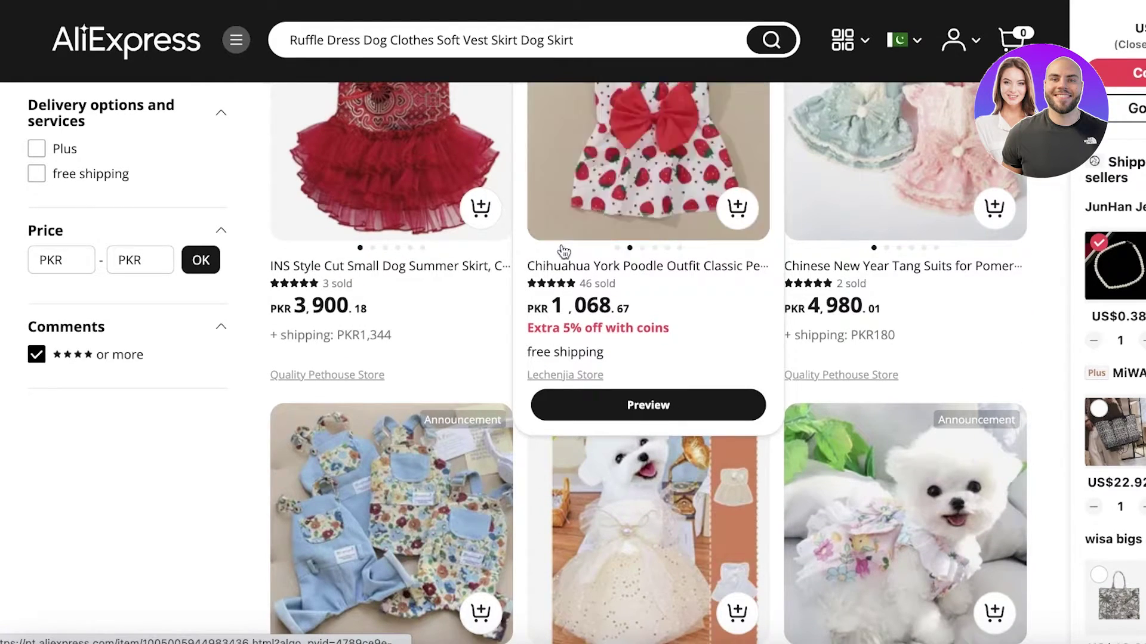
pyautogui.click(626, 173)
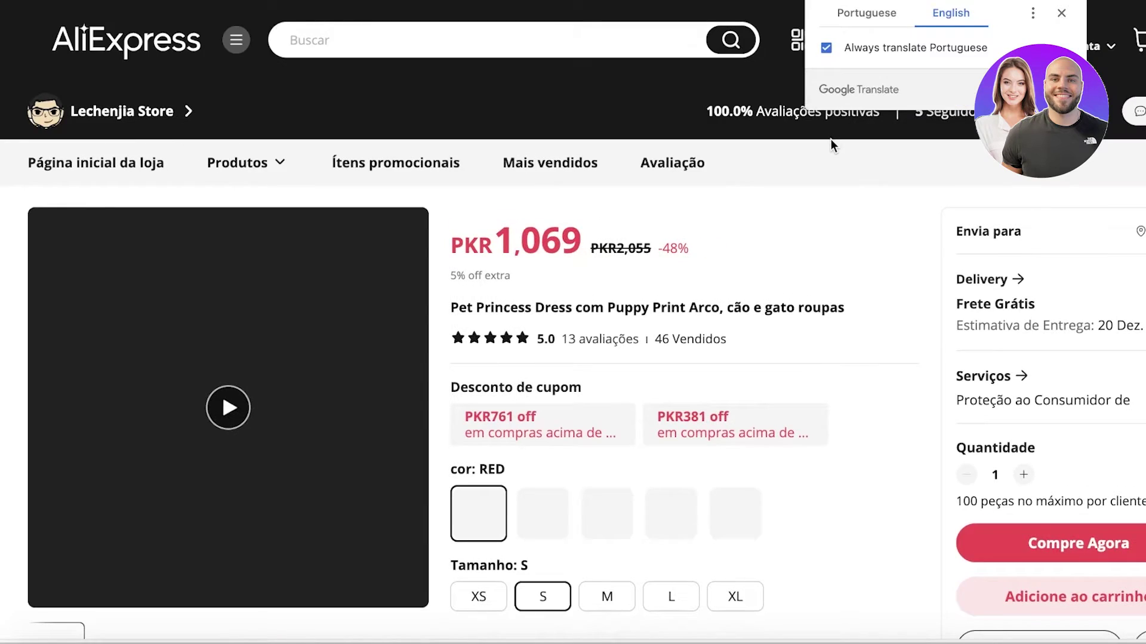
# Step: Check the dress's 13 customer reviews and copy its page address
pyautogui.scroll(-10, 468, 253)
pyautogui.click(282, 121)
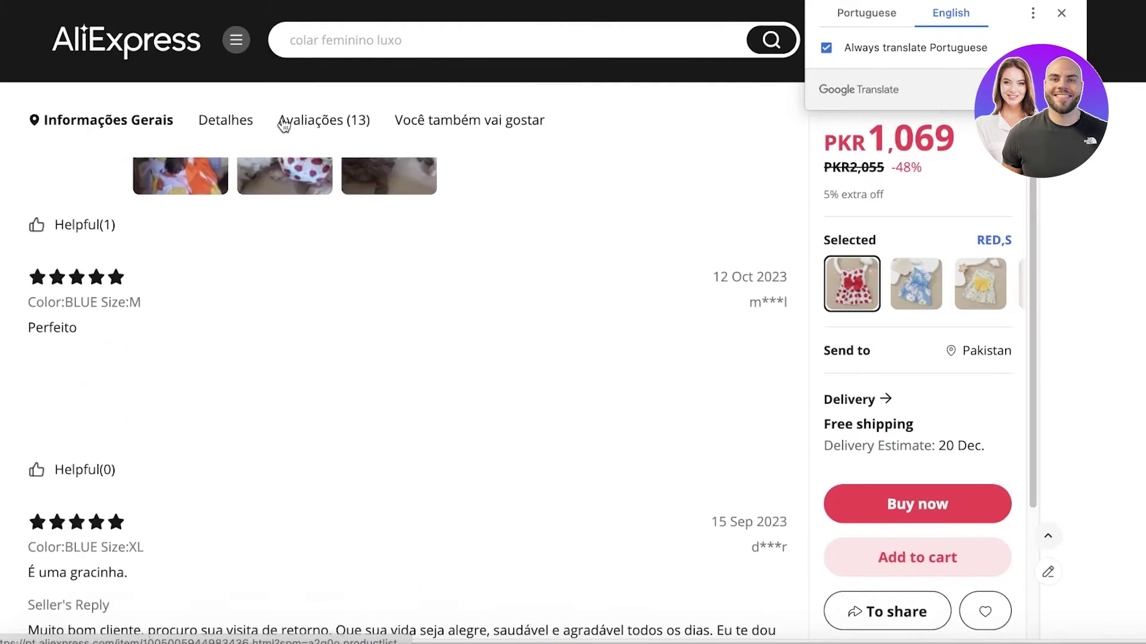
pyautogui.scroll(-2, 202, 299)
pyautogui.scroll(-15, 219, 417)
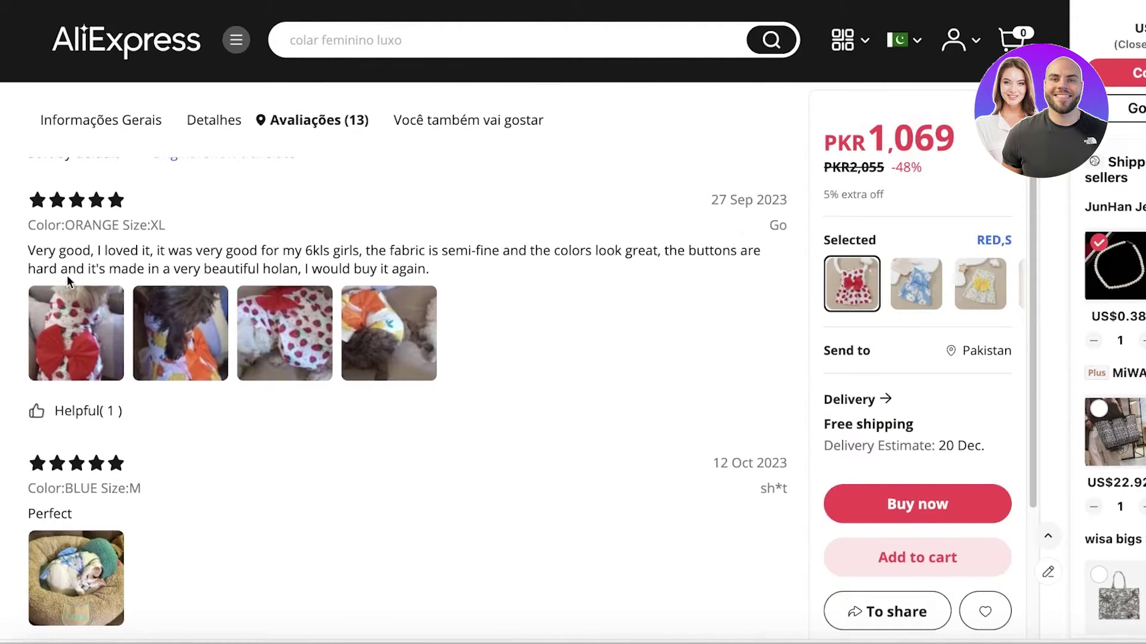
pyautogui.scroll(20, 218, 418)
pyautogui.scroll(15, 218, 417)
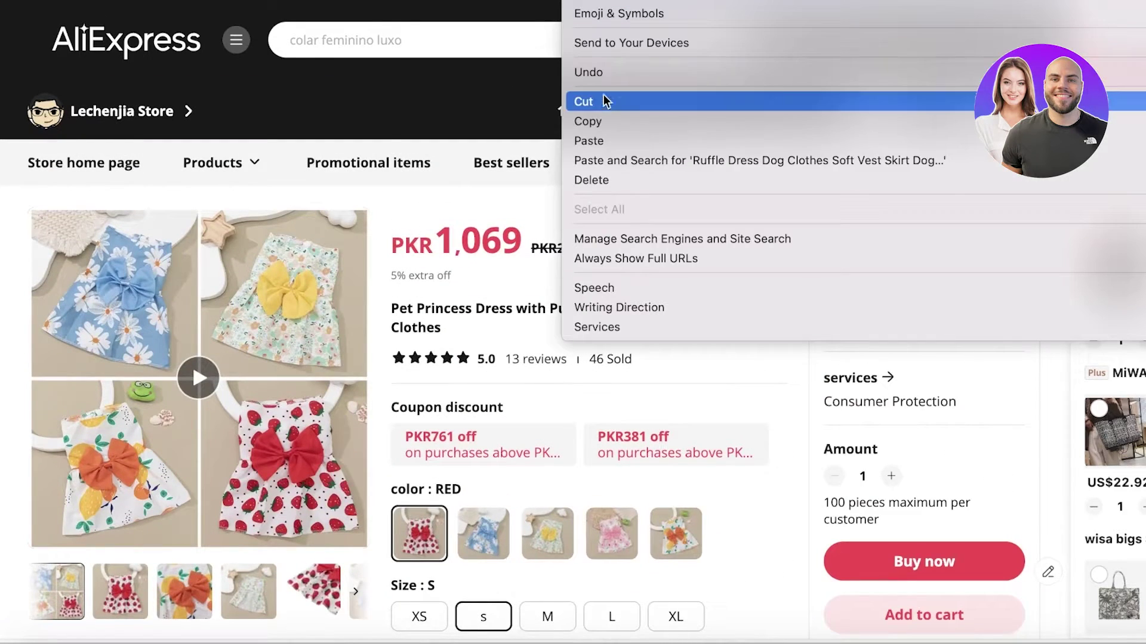
pyautogui.click(582, 121)
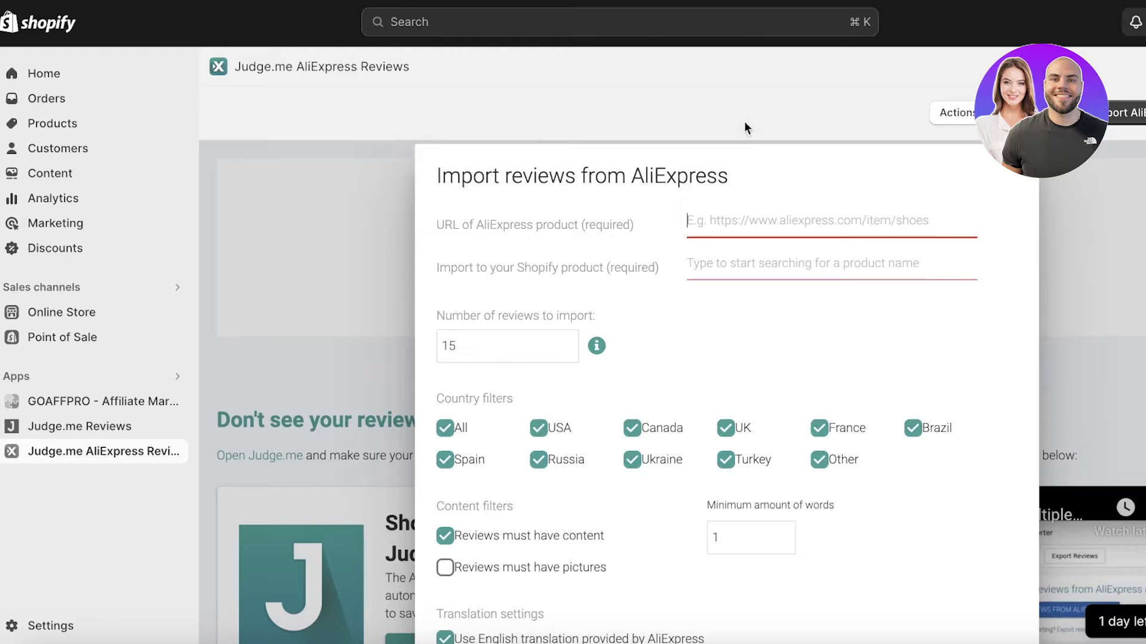
# Step: Paste the copied AliExpress dress URL into the import form's URL field
pyautogui.rightClick(764, 219)
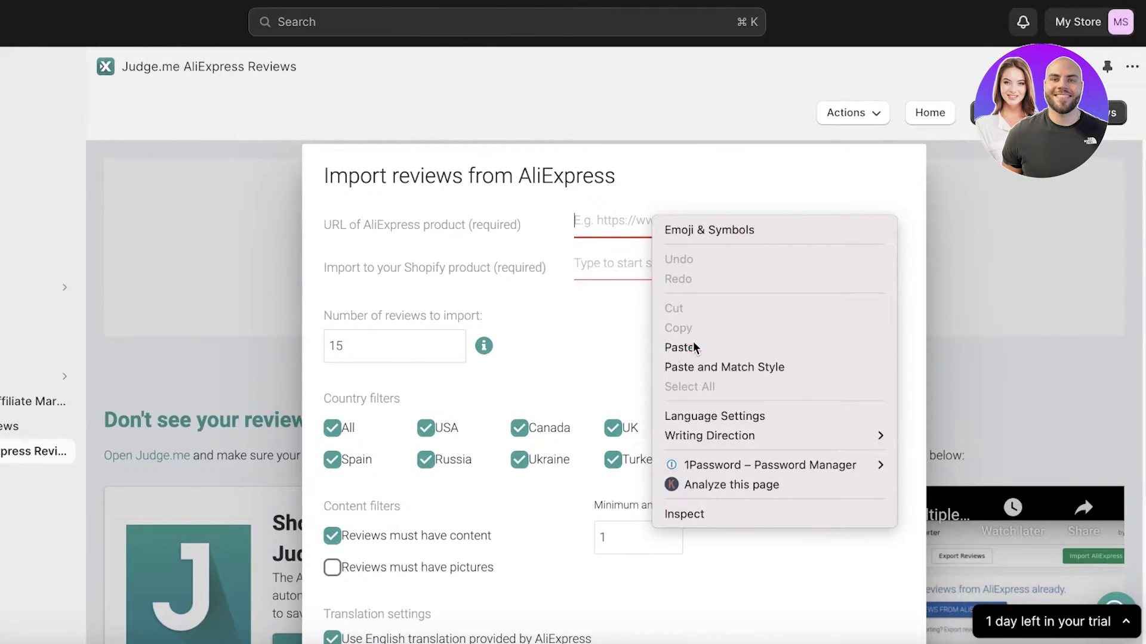
pyautogui.click(811, 345)
pyautogui.click(647, 295)
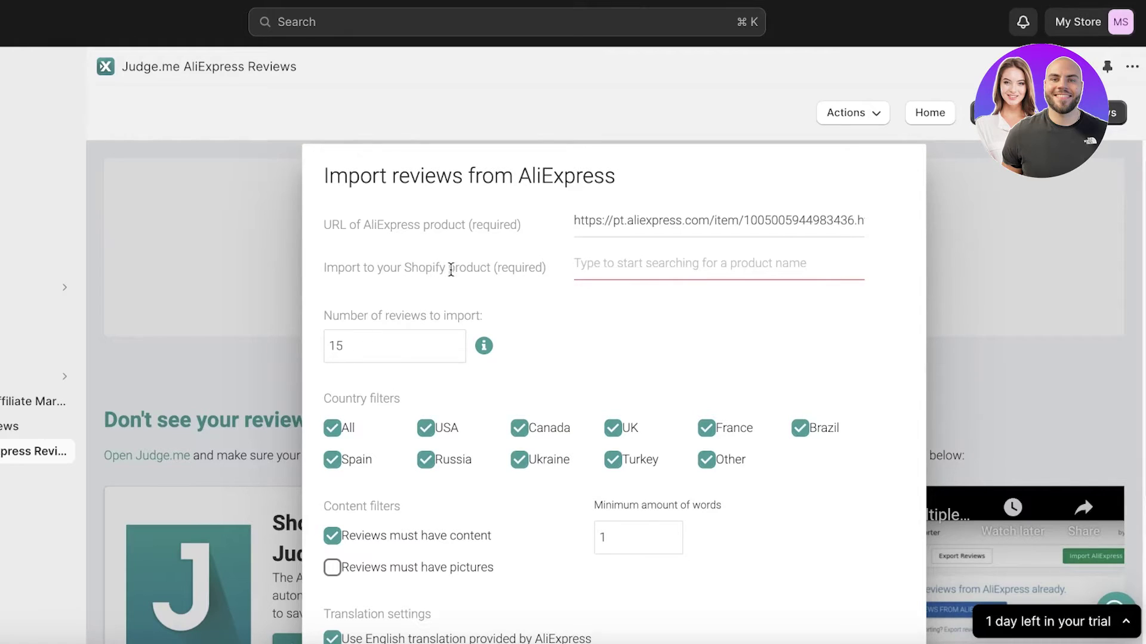
# Step: Choose Ruffle Dress Dog Clothes as the target product by searching 'r'
pyautogui.click(677, 261)
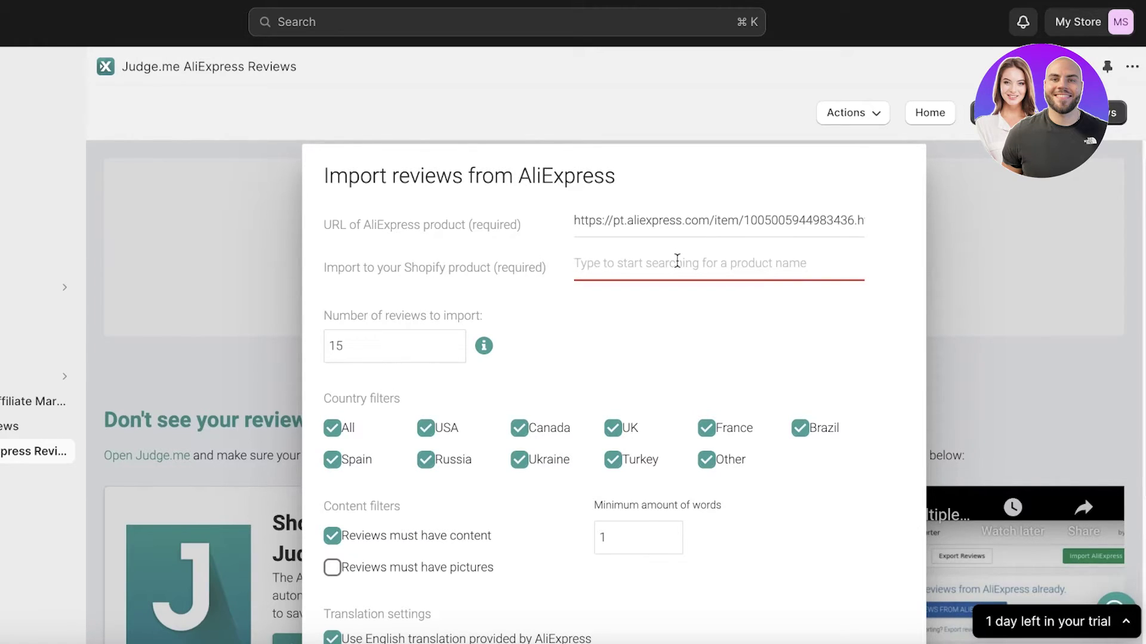
pyautogui.write('ruff')
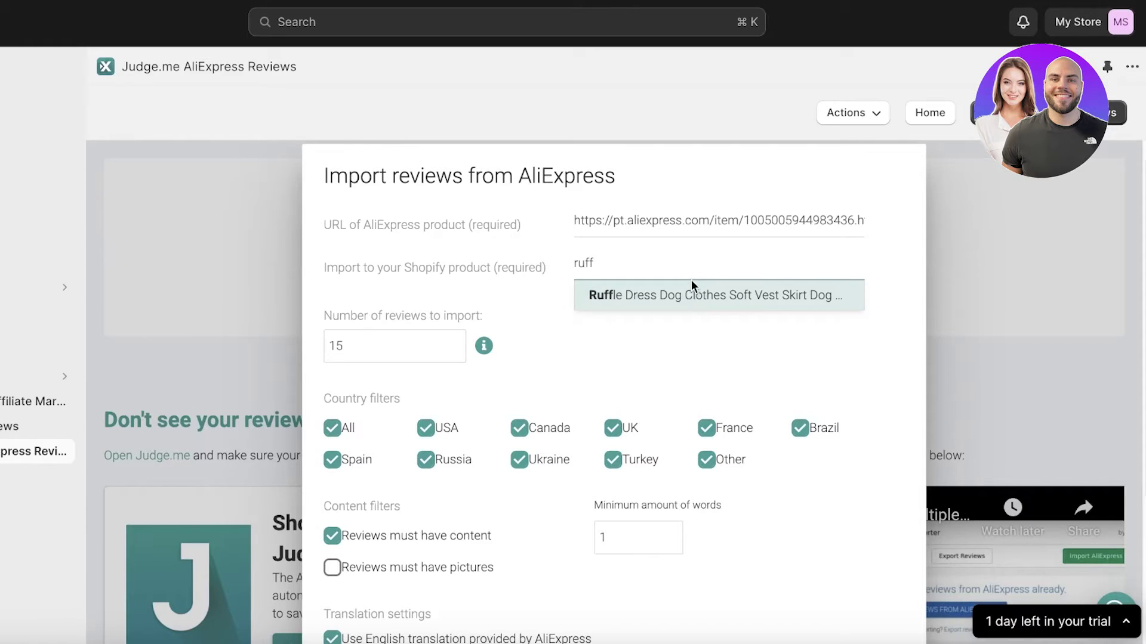
pyautogui.click(686, 285)
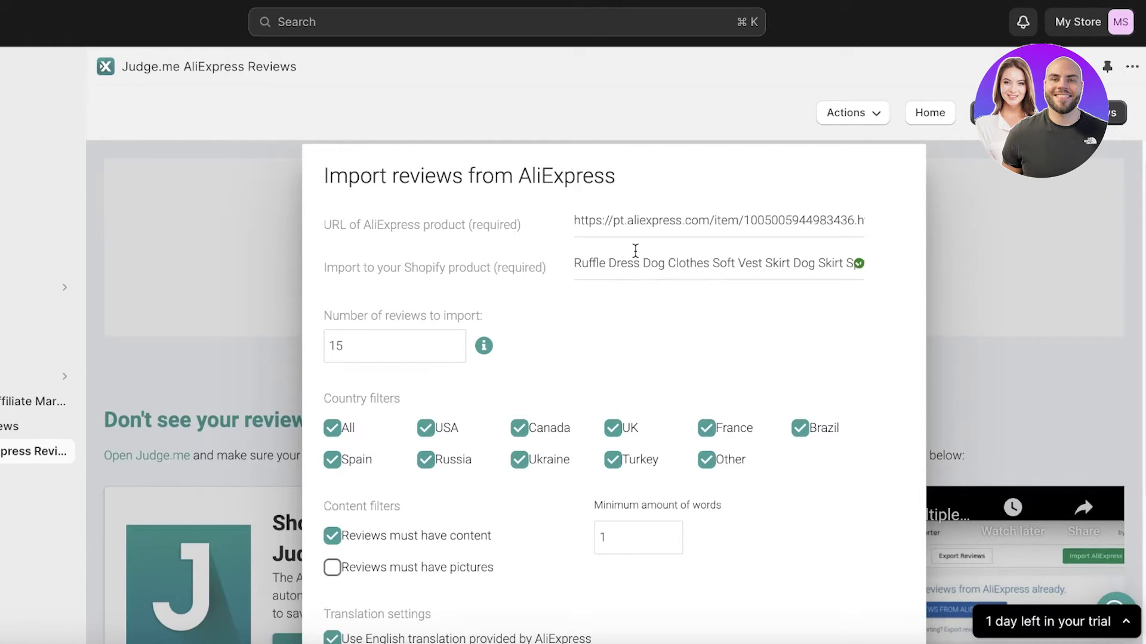
pyautogui.click(372, 340)
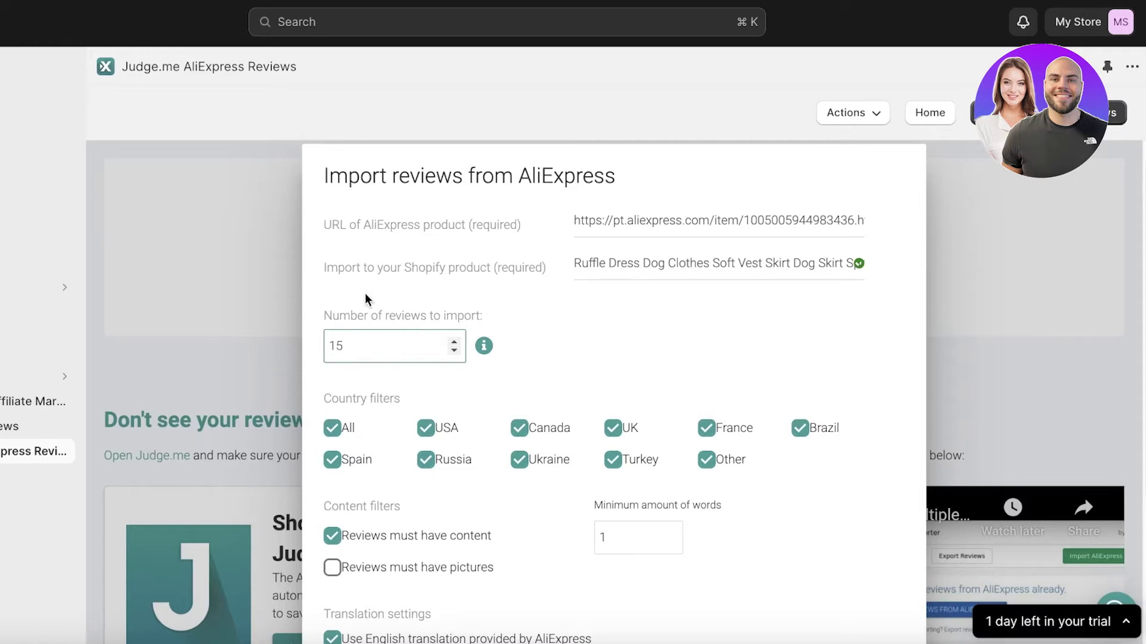
# Step: Change the number of reviews to import from 15 to 4
pyautogui.scroll(-1, 358, 352)
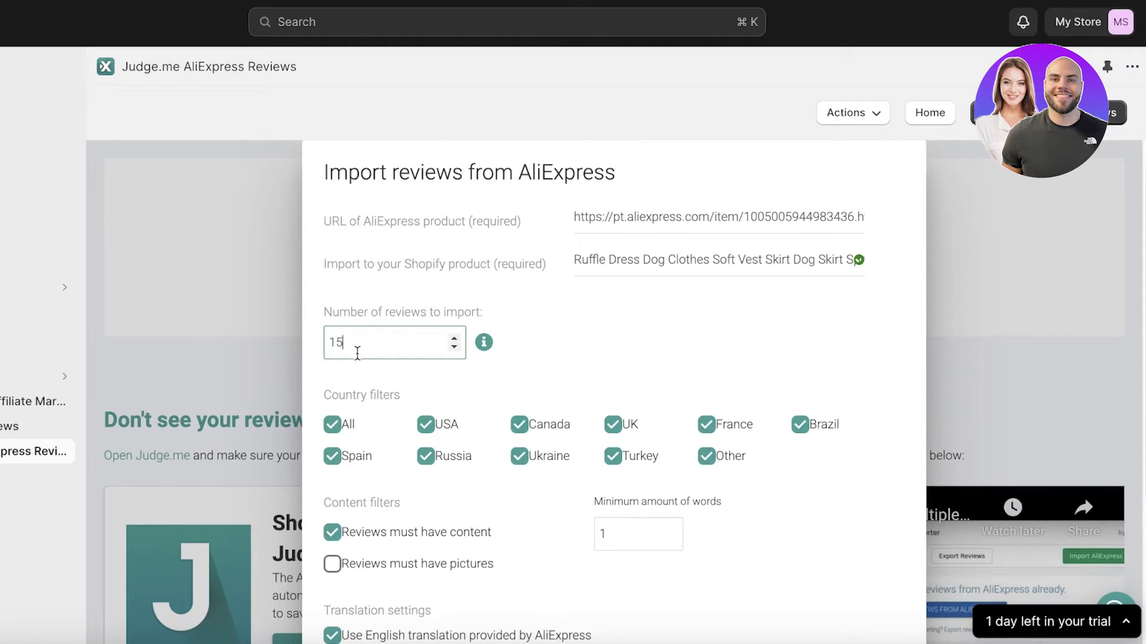
pyautogui.moveTo(330, 343); pyautogui.dragTo(358, 346)
pyautogui.write('4')
pyautogui.click(611, 354)
pyautogui.scroll(-2, 611, 359)
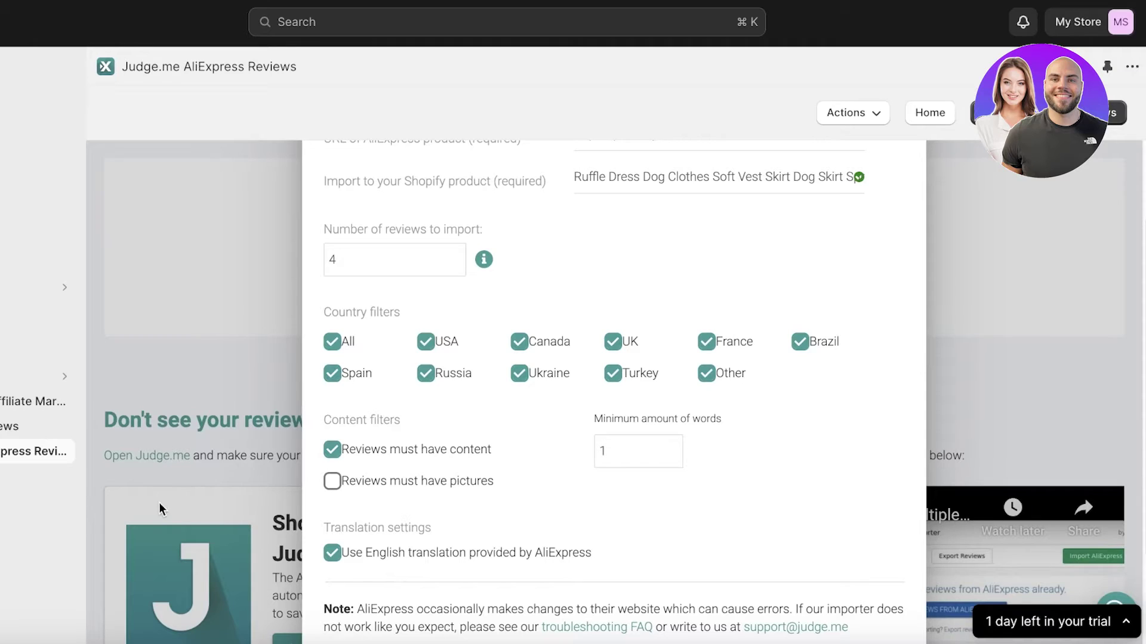
# Step: Try the country and picture filters, ending with all countries and no picture requirement
pyautogui.click(332, 341)
pyautogui.click(425, 341)
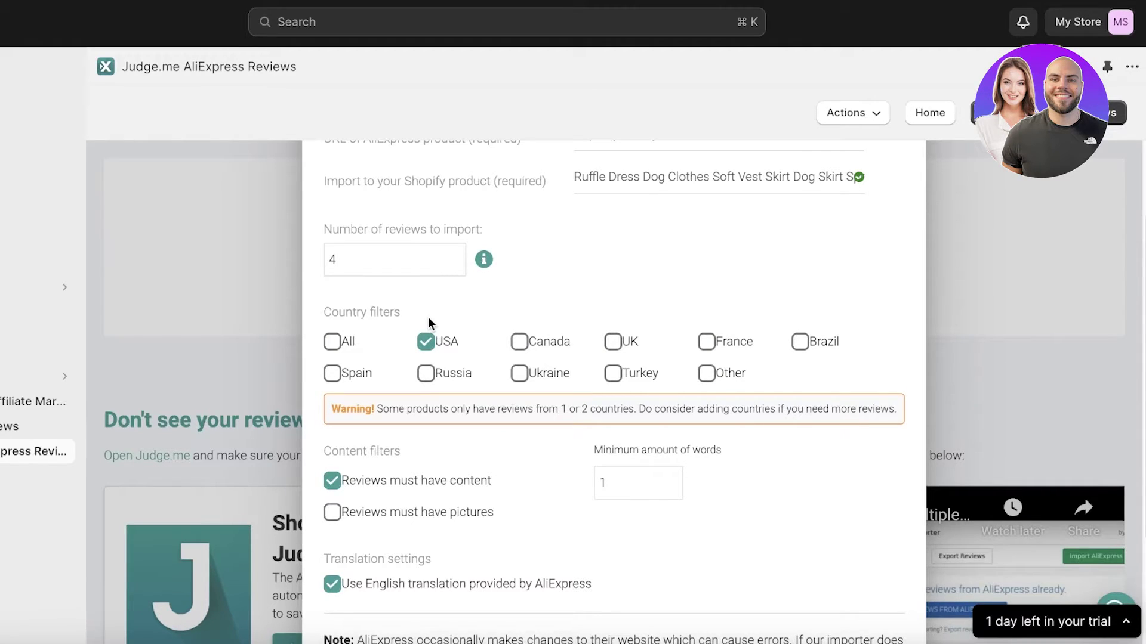
pyautogui.click(330, 341)
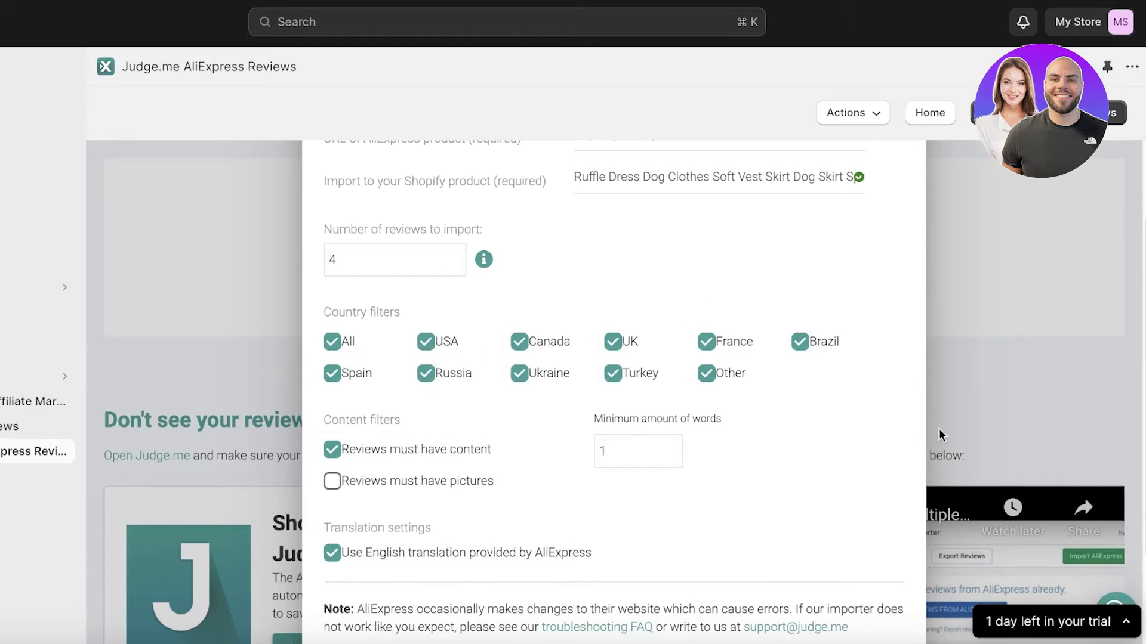
pyautogui.scroll(-3, 844, 483)
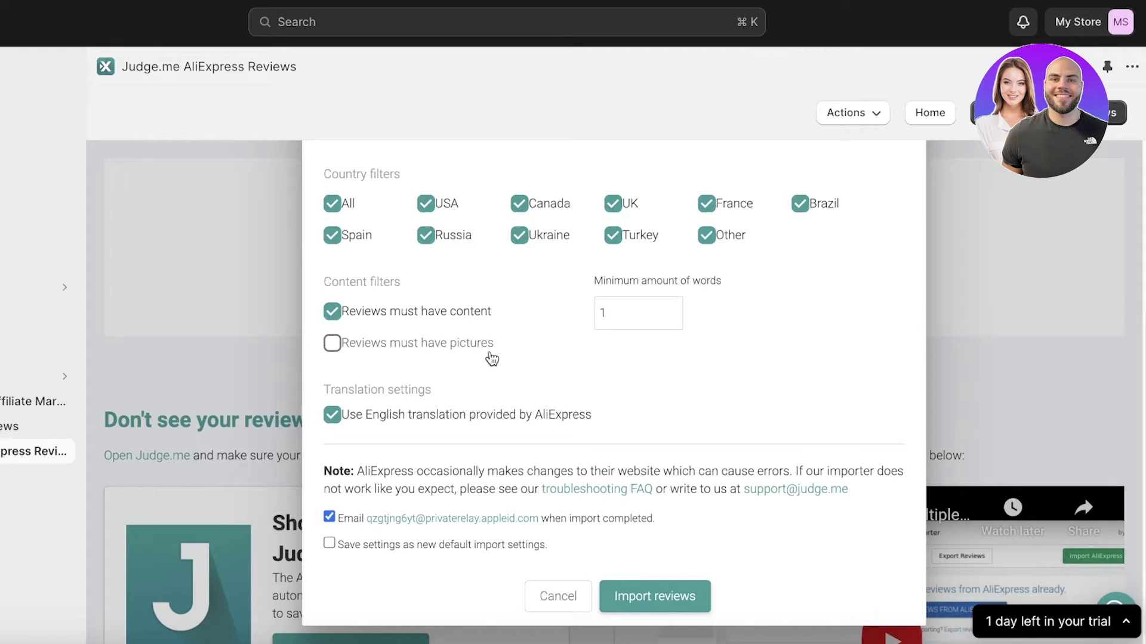
pyautogui.click(408, 349)
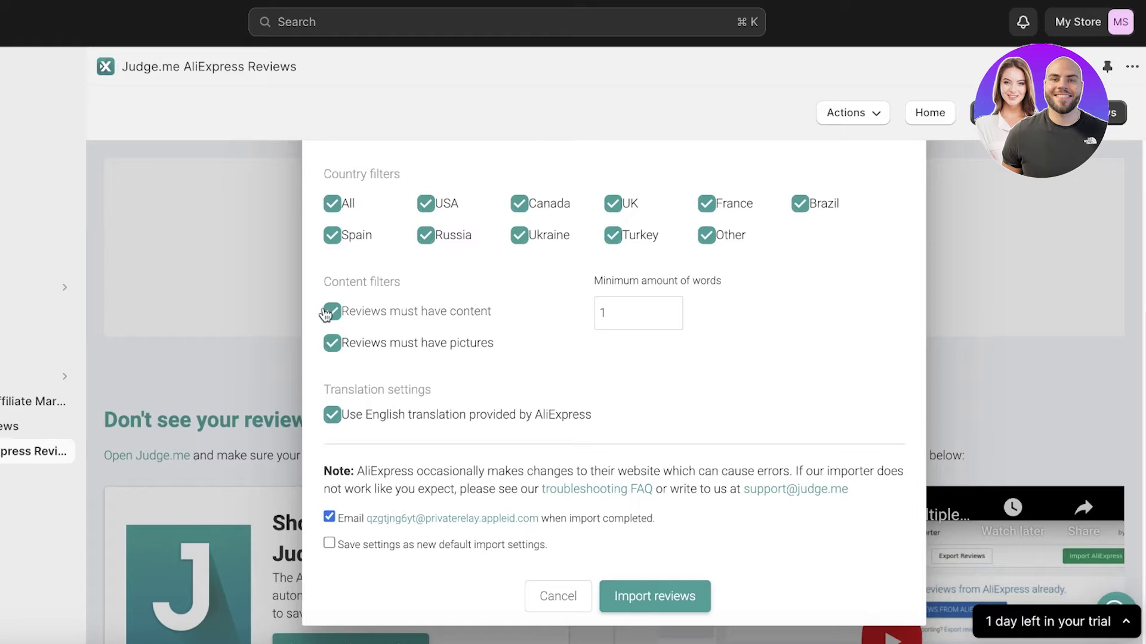
pyautogui.click(332, 344)
# Step: Require reviews to have written content and submit the import
pyautogui.click(371, 328)
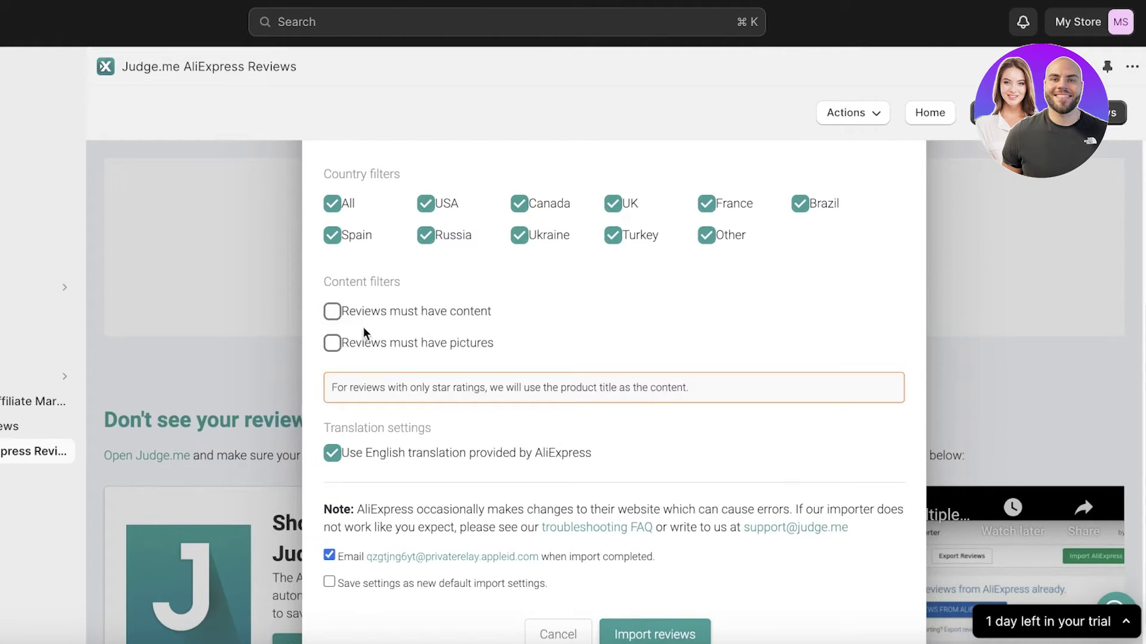
pyautogui.click(365, 328)
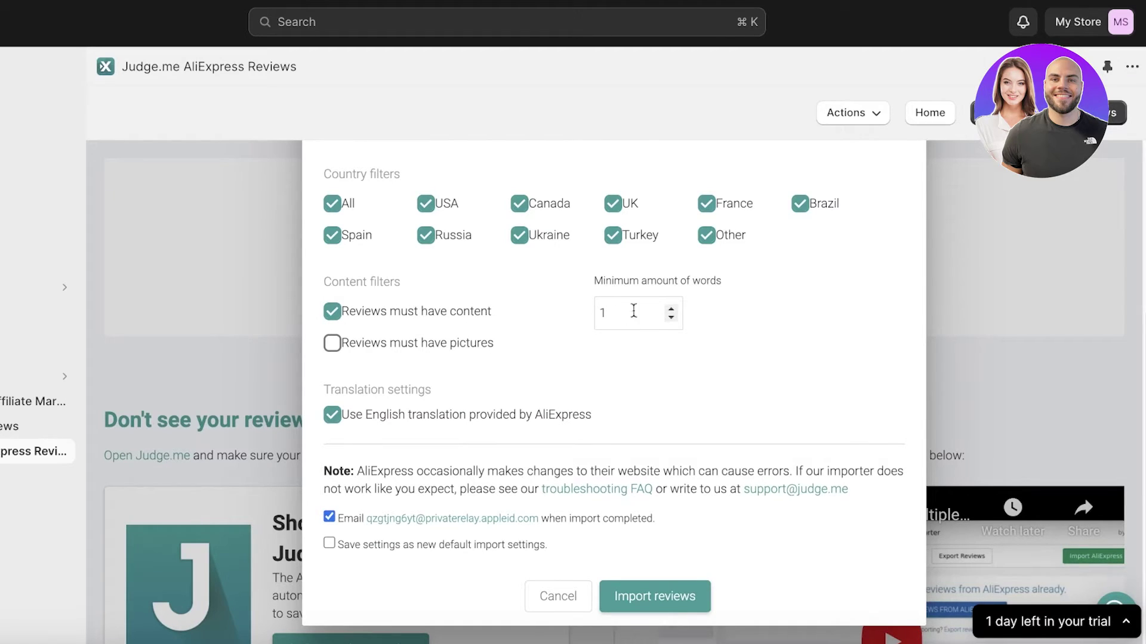
pyautogui.click(376, 326)
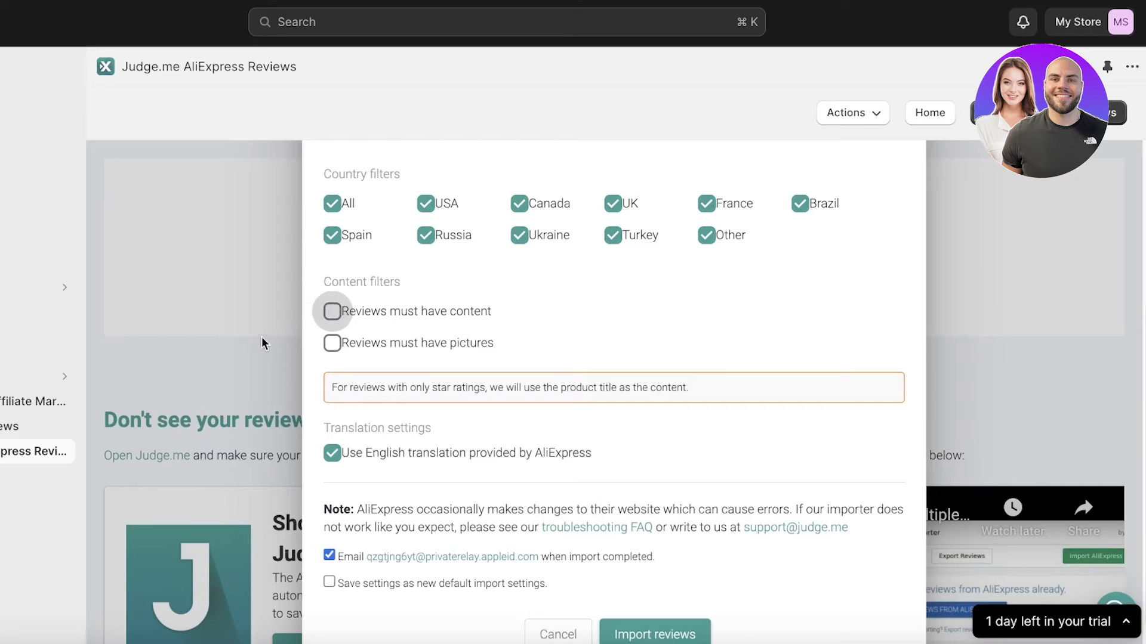
pyautogui.scroll(-1, 373, 307)
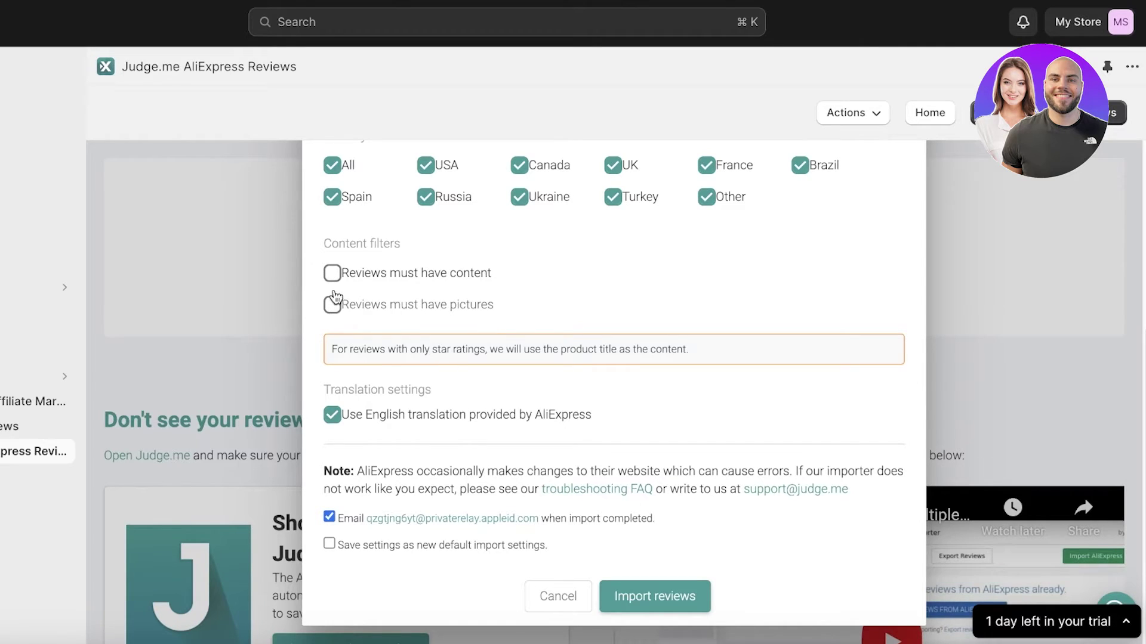
pyautogui.click(331, 273)
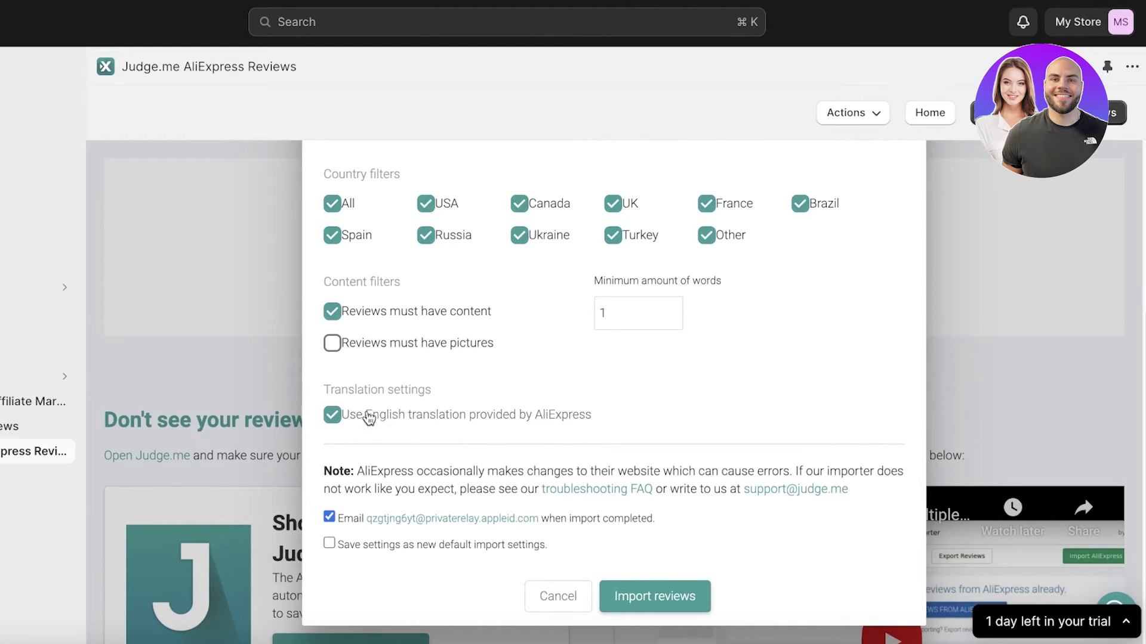
pyautogui.click(659, 604)
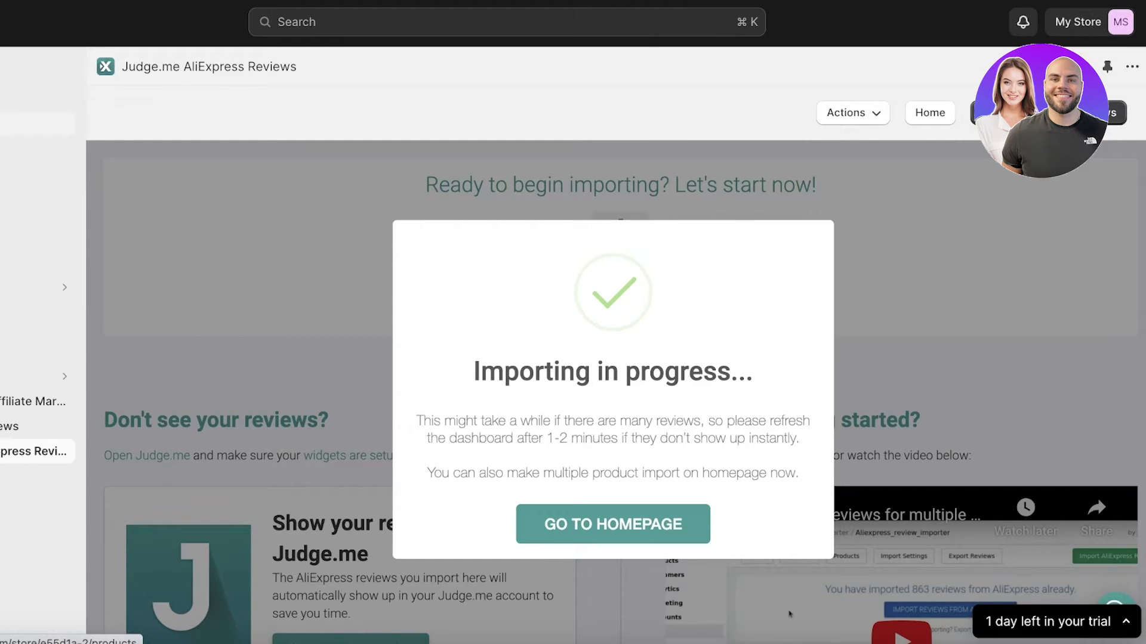
pyautogui.rightClick(54, 123)
pyautogui.click(72, 134)
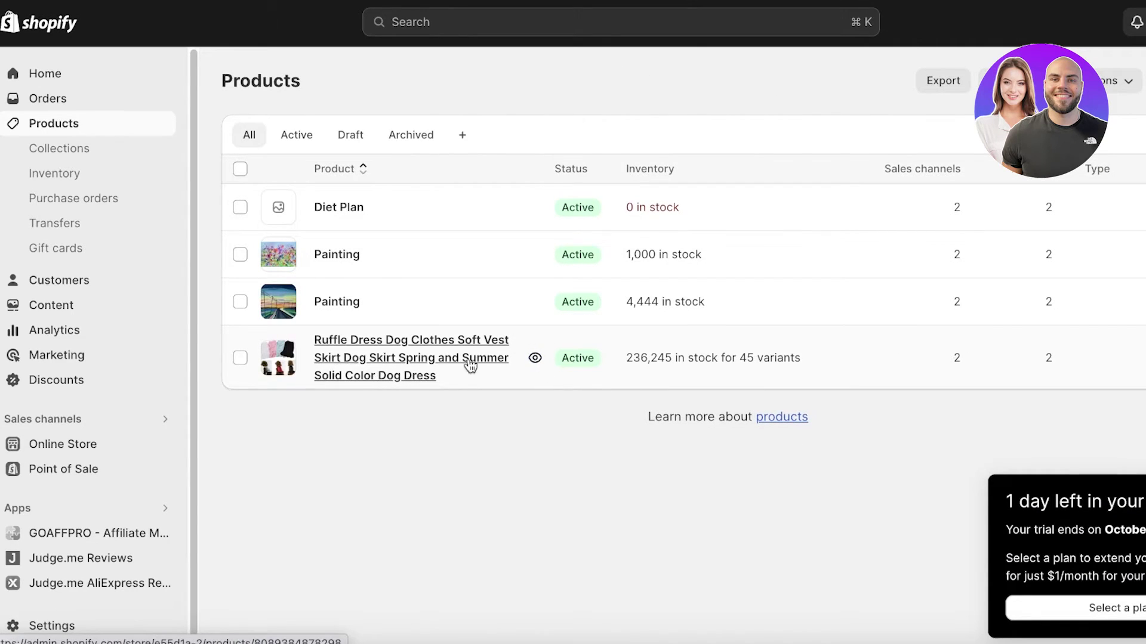
pyautogui.click(535, 360)
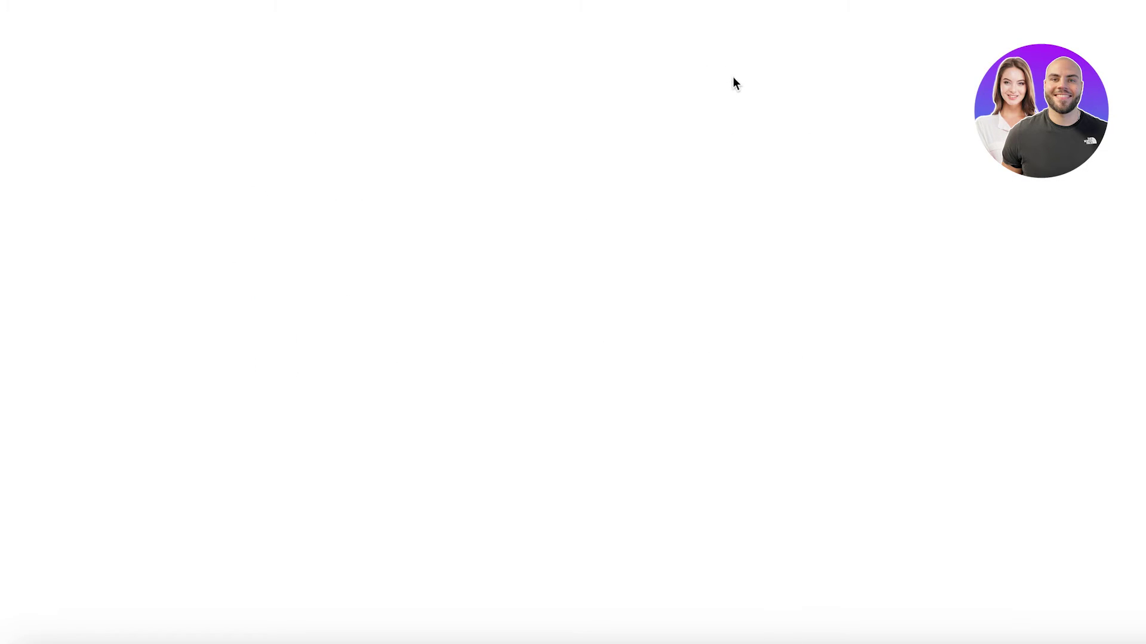
pyautogui.scroll(-10, 752, 133)
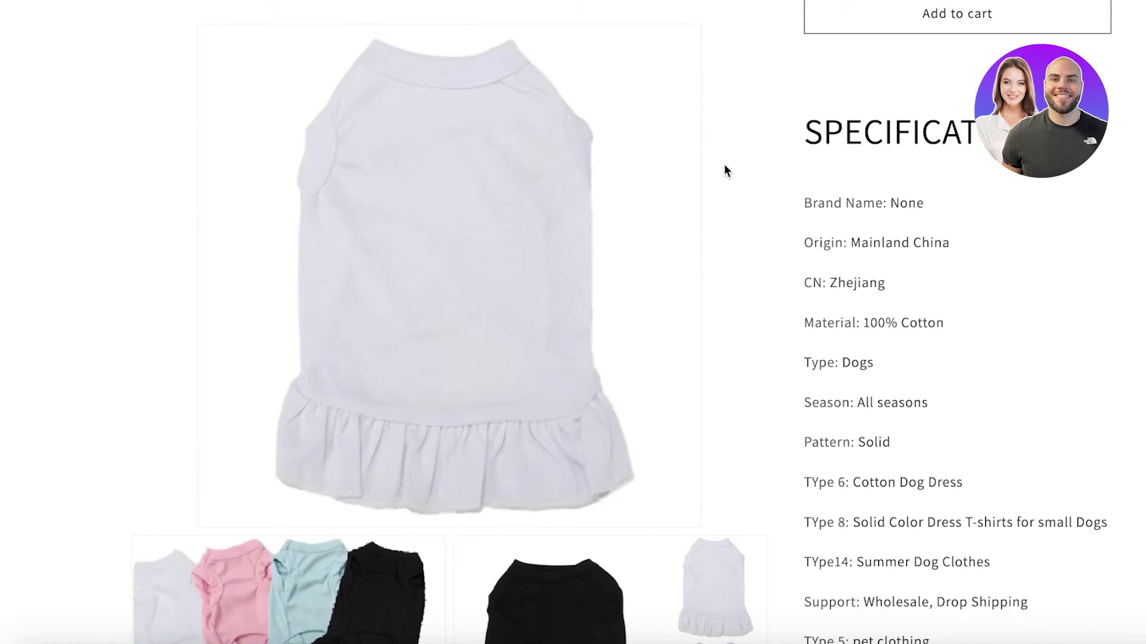
pyautogui.scroll(-20, 718, 181)
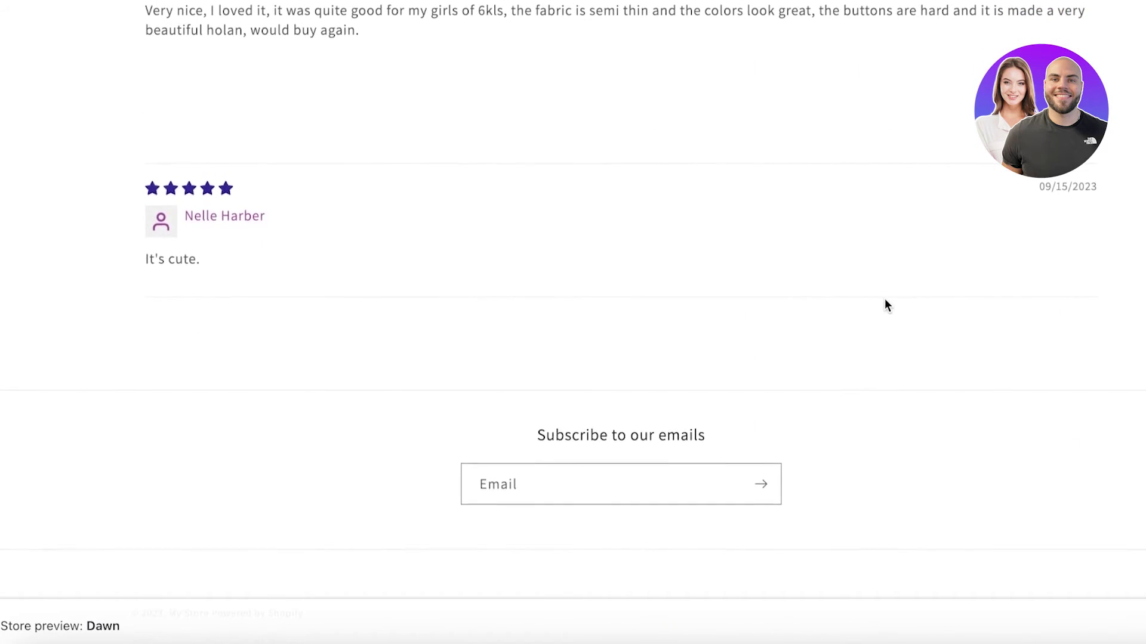
pyautogui.scroll(1, 149, 197)
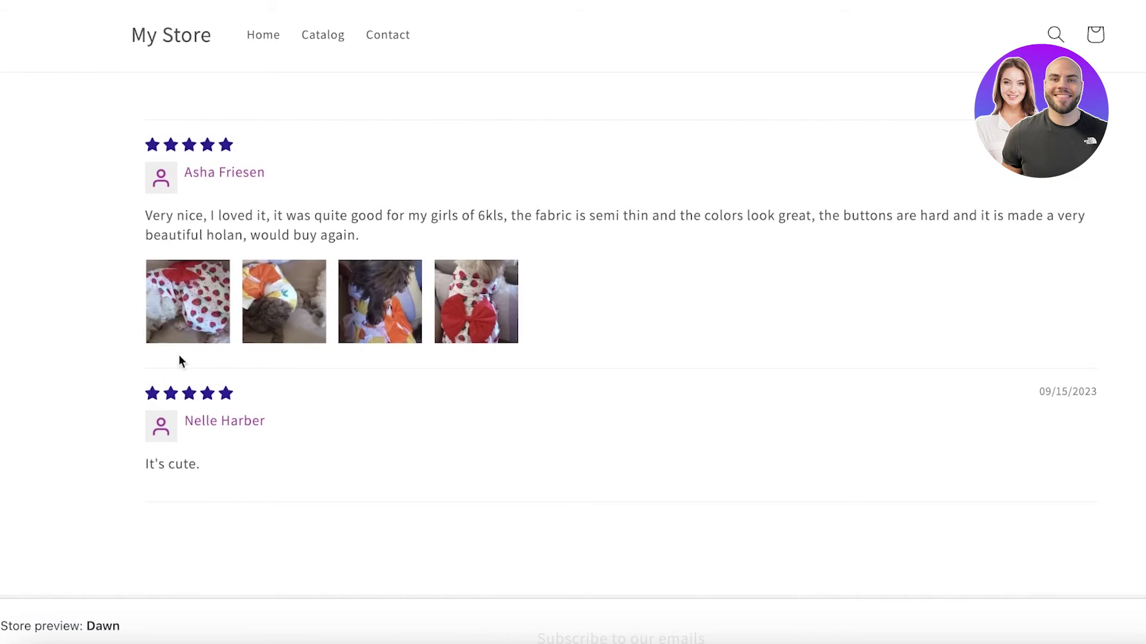
pyautogui.scroll(5, 233, 244)
pyautogui.scroll(5, 234, 244)
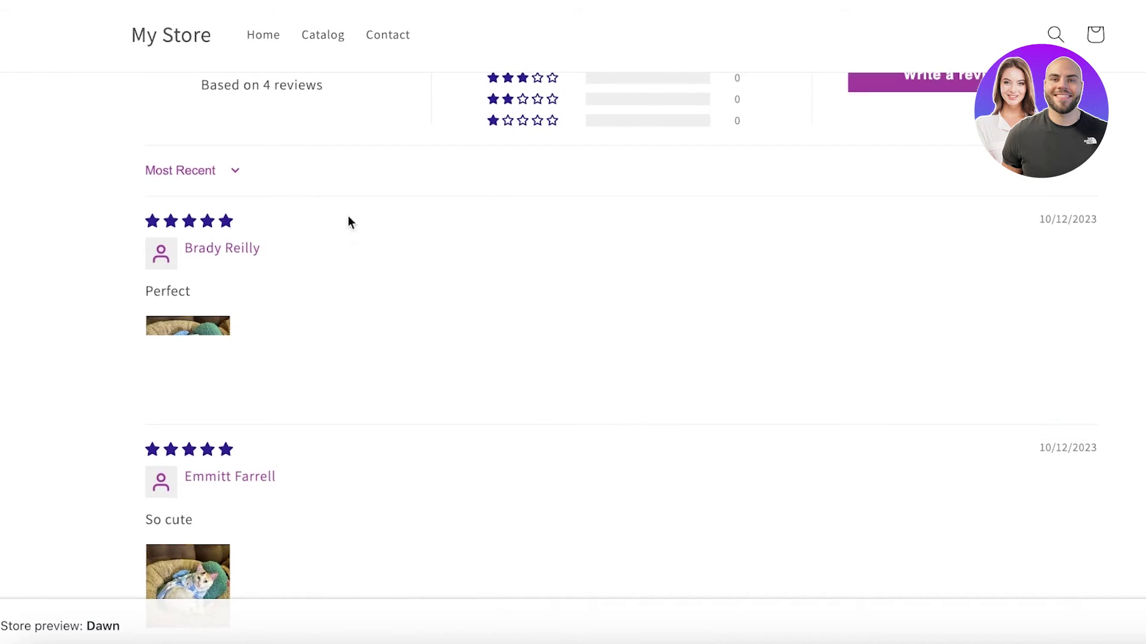
pyautogui.scroll(2, 685, 149)
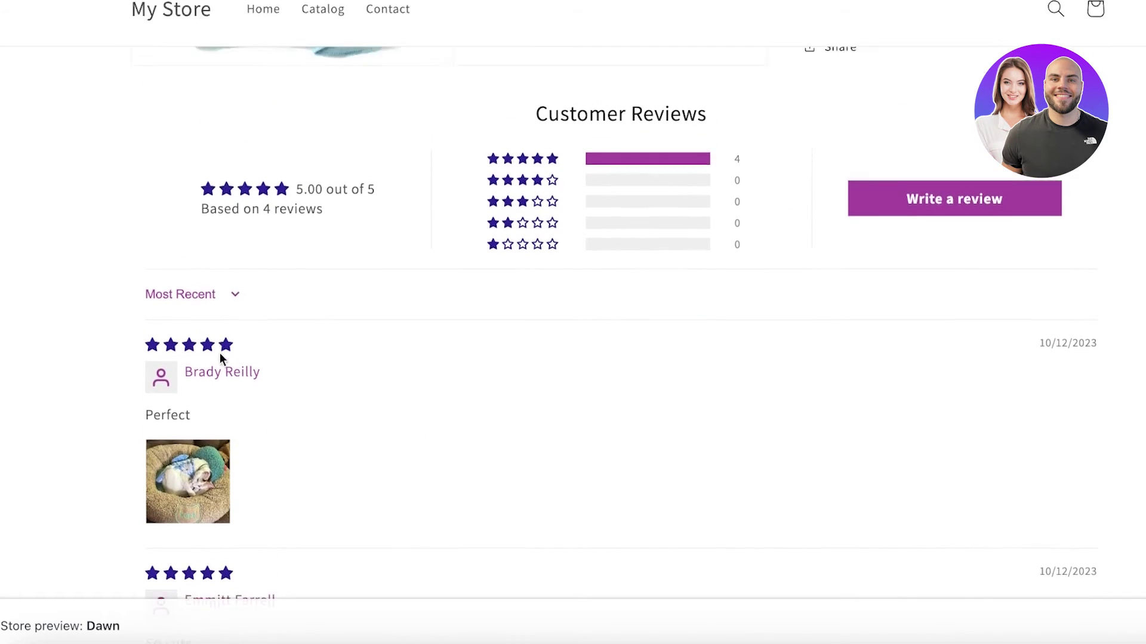
pyautogui.scroll(-5, 238, 176)
pyautogui.scroll(1, 227, 128)
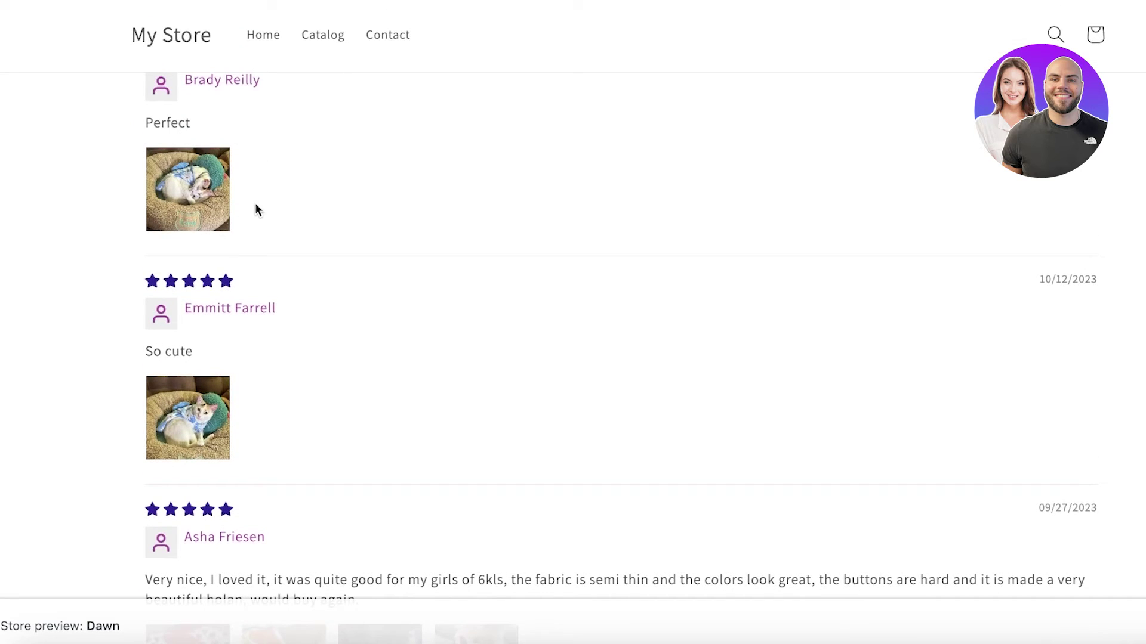
pyautogui.scroll(-7, 249, 327)
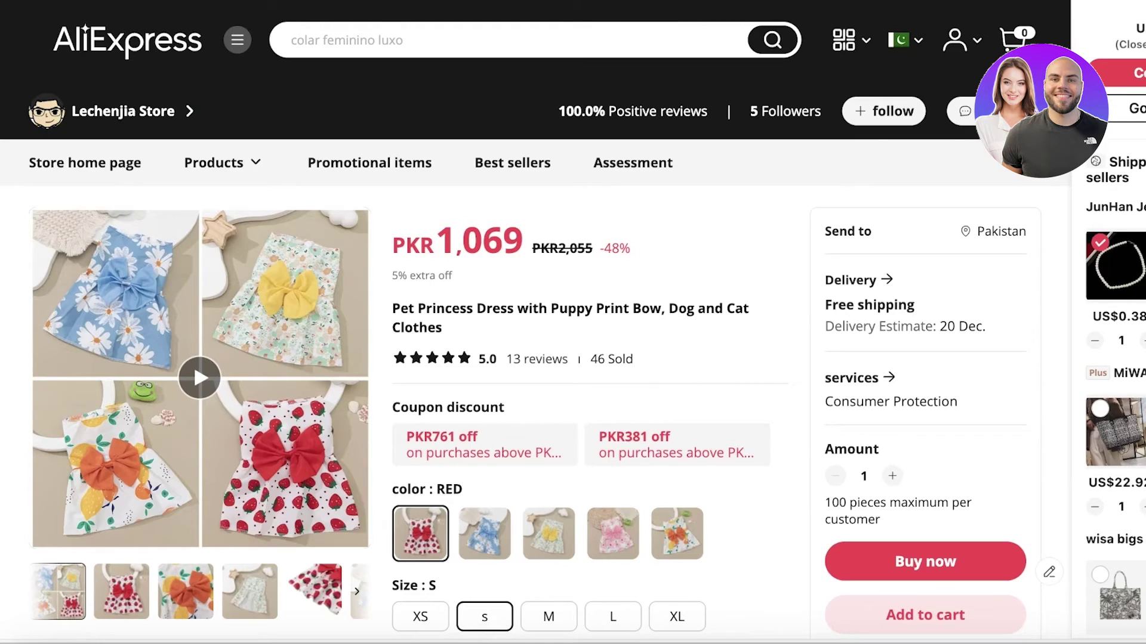
pyautogui.scroll(-20, 481, 245)
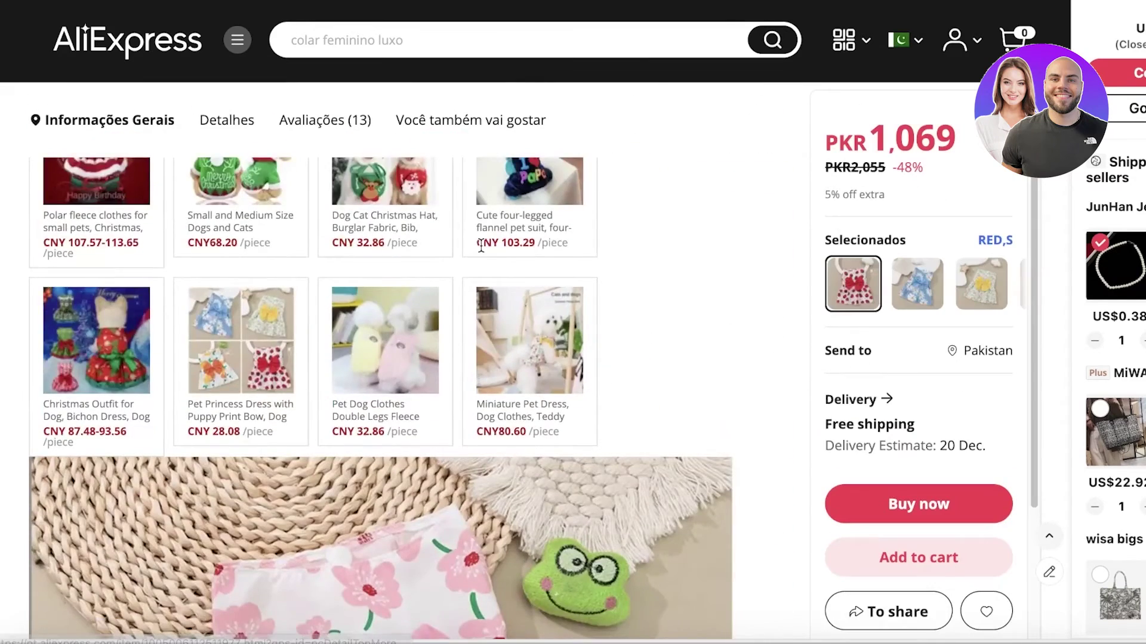
pyautogui.scroll(-6, 482, 249)
pyautogui.scroll(8, 482, 251)
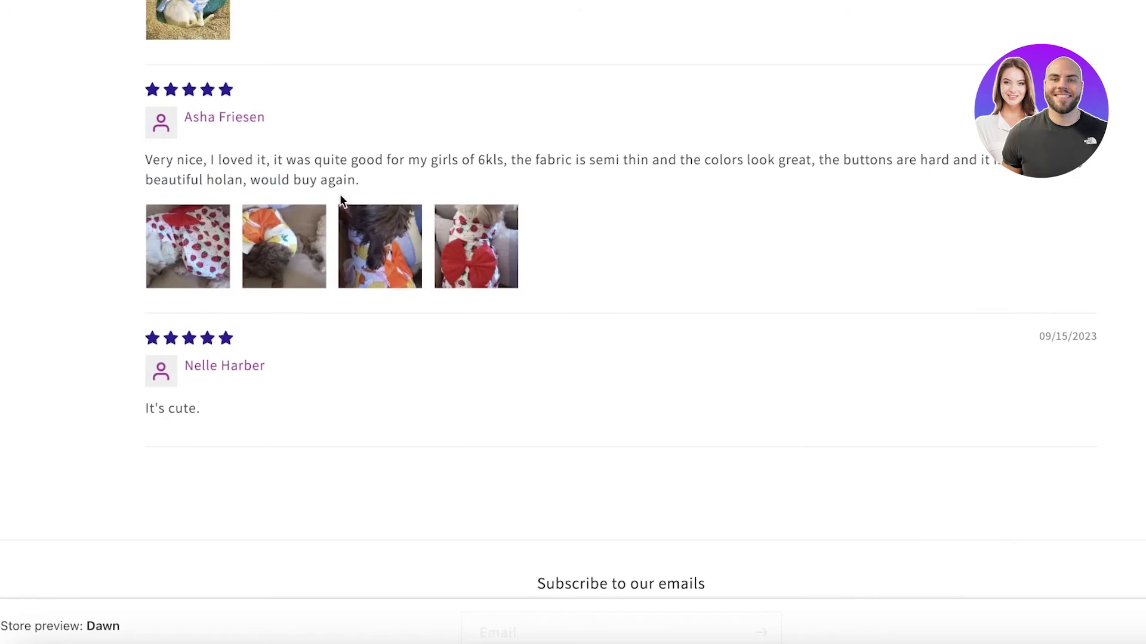
pyautogui.scroll(10, 352, 120)
pyautogui.scroll(-5, 742, 286)
pyautogui.scroll(8, 834, 215)
pyautogui.scroll(7, 463, 343)
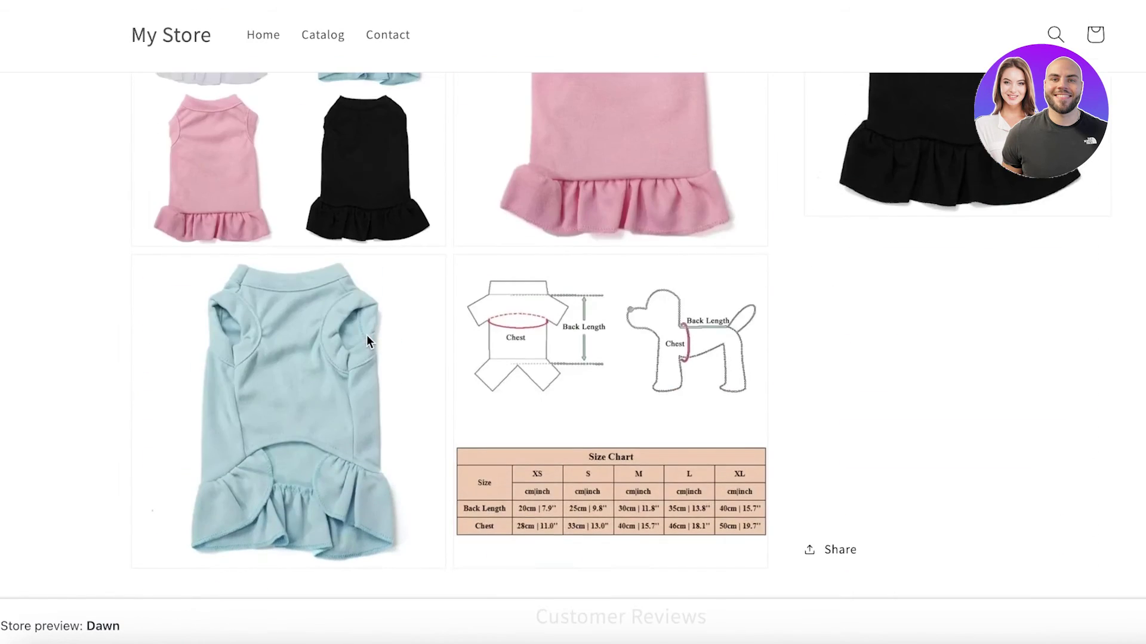
pyautogui.scroll(-12, 367, 335)
pyautogui.scroll(15, 366, 345)
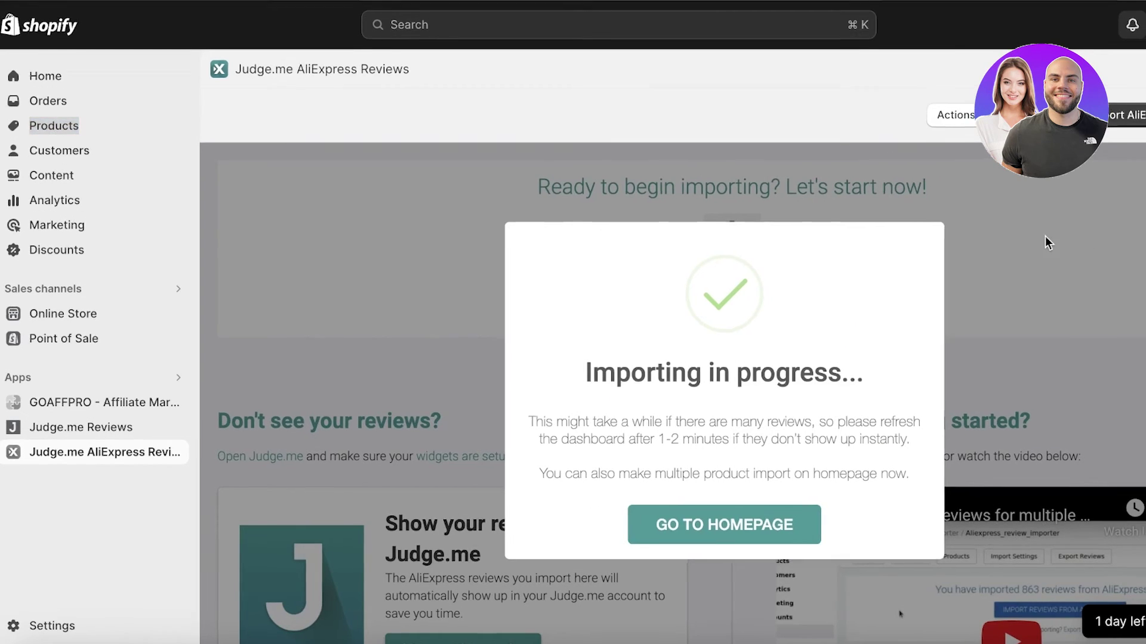
# Step: Go to the app homepage and reload it to confirm the Ruffle Dress has 4 reviews
pyautogui.click(727, 523)
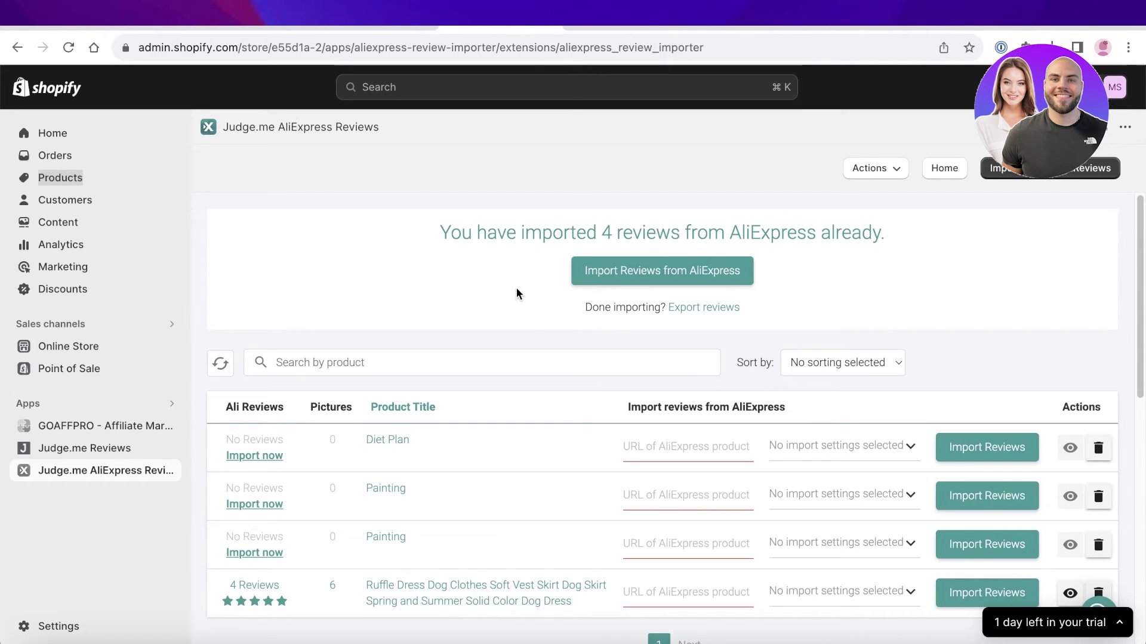
pyautogui.scroll(-3, 517, 288)
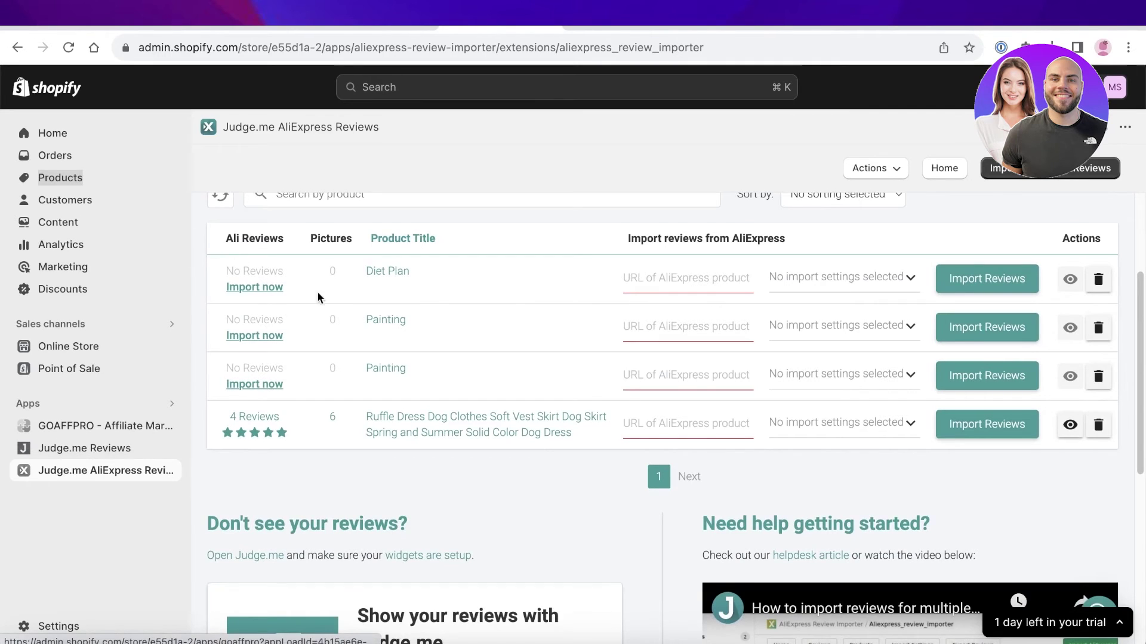
pyautogui.scroll(1, 319, 296)
pyautogui.click(59, 472)
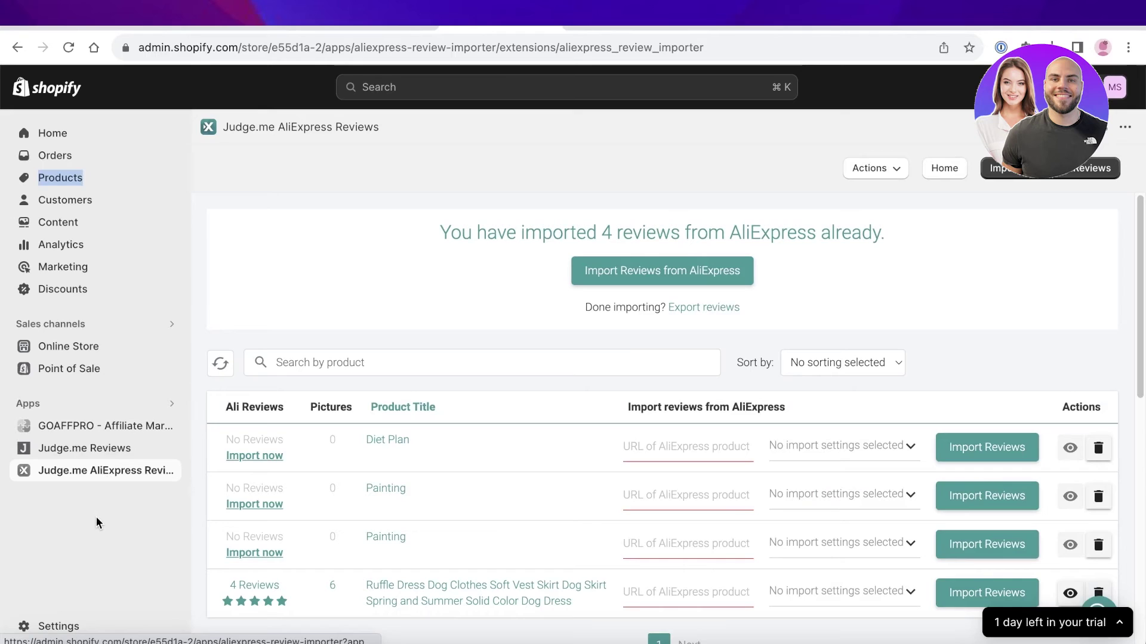
pyautogui.scroll(-6, 381, 215)
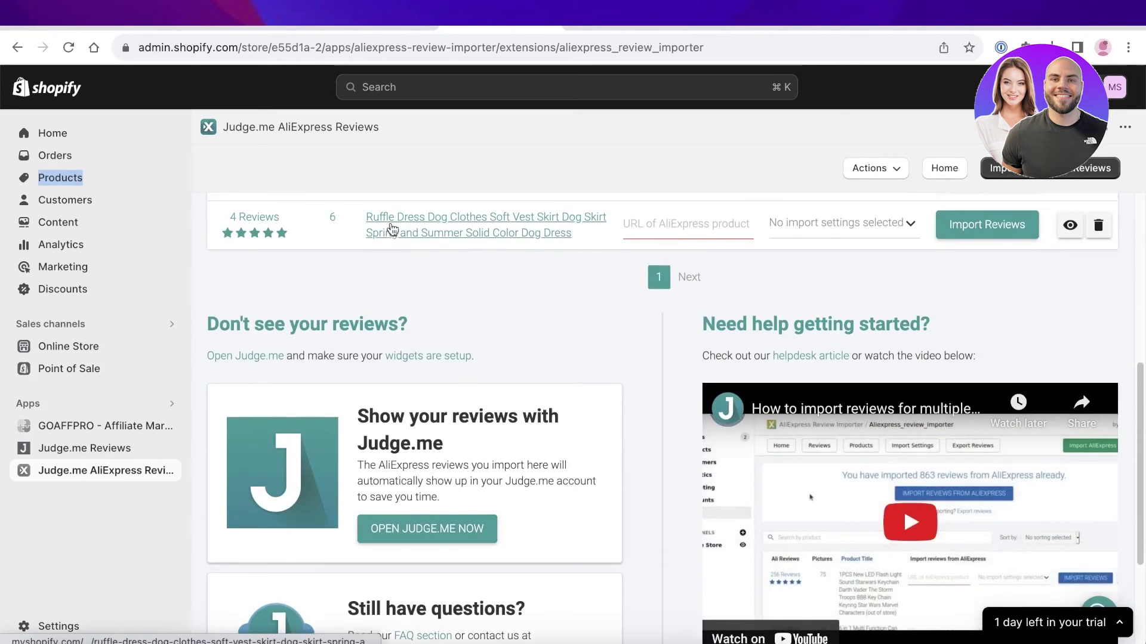
pyautogui.scroll(4, 468, 238)
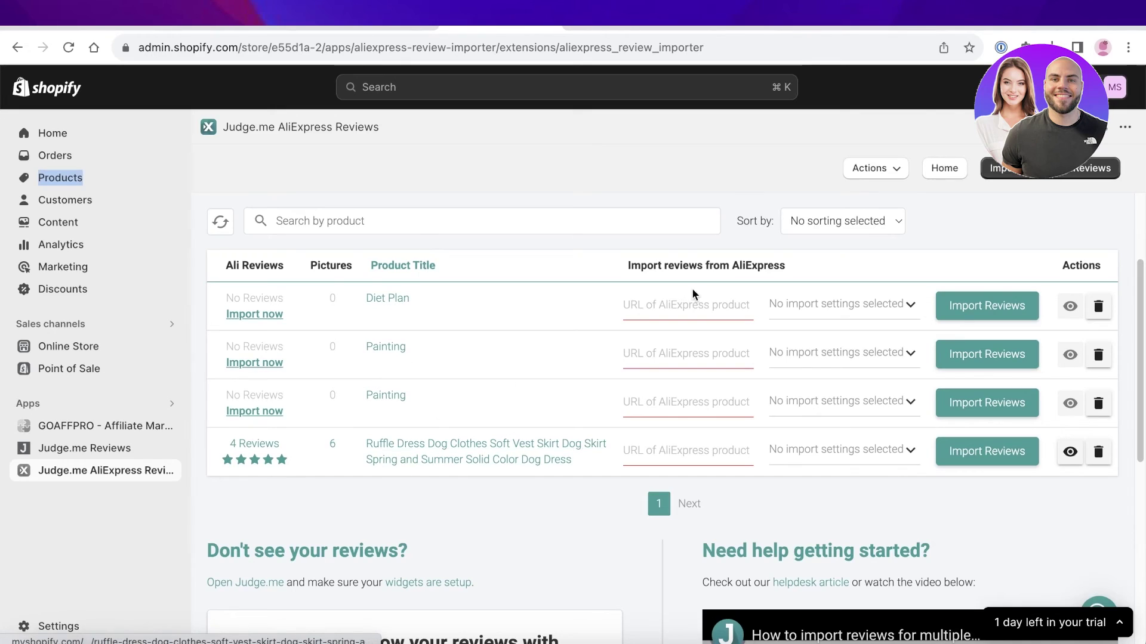
# Step: Look over the Diet Plan import options, then return to the store admin Home page
pyautogui.click(840, 297)
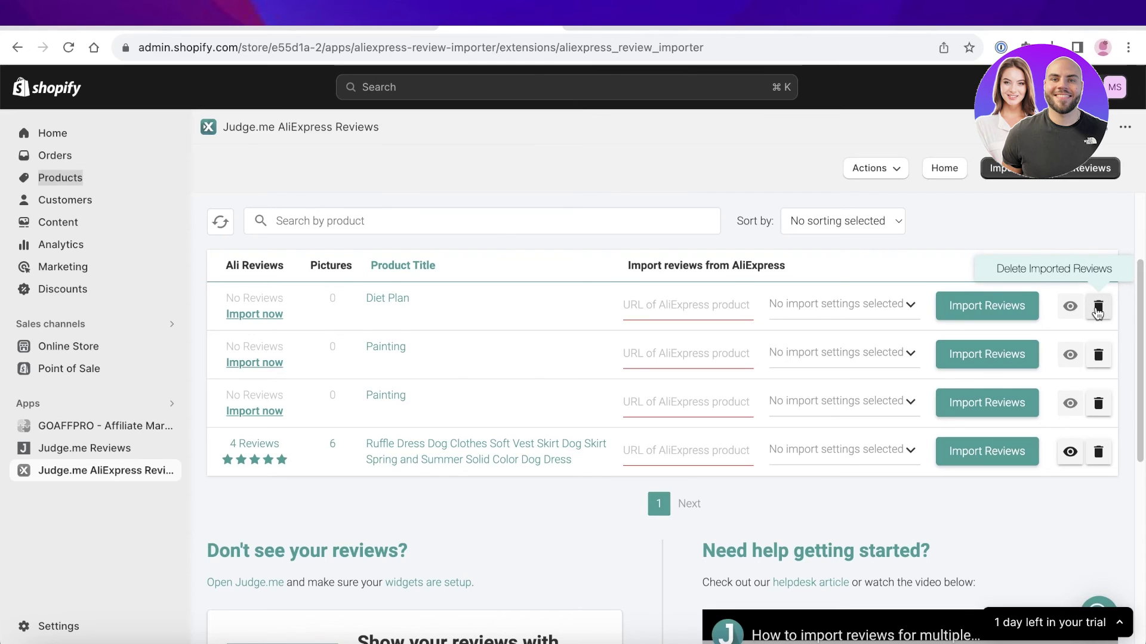
pyautogui.scroll(-4, 824, 351)
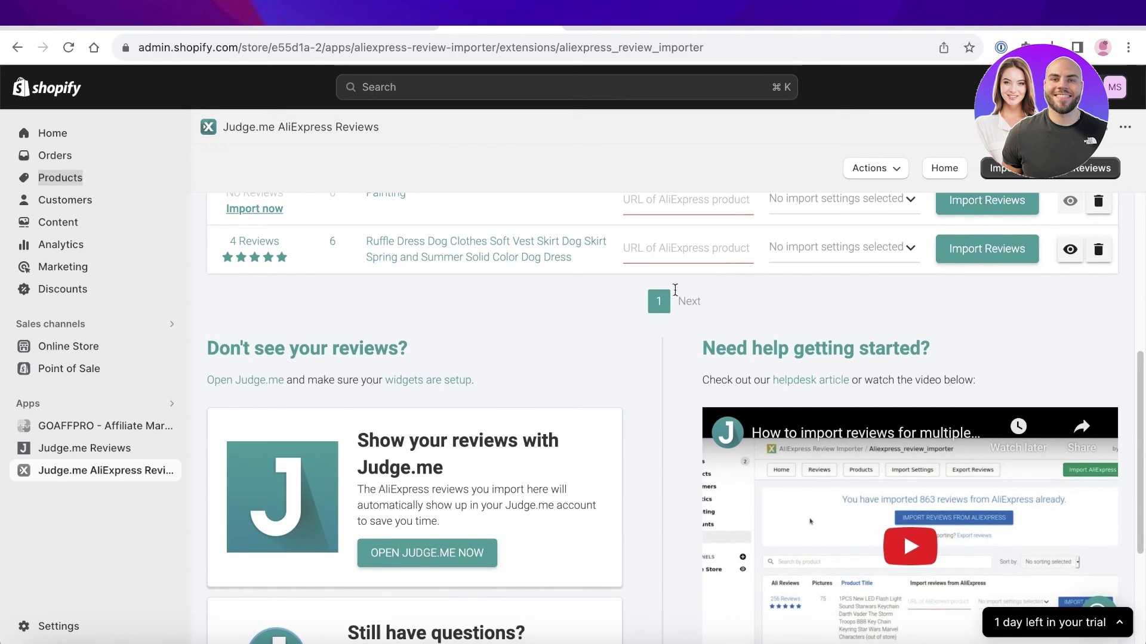
pyautogui.scroll(7, 672, 288)
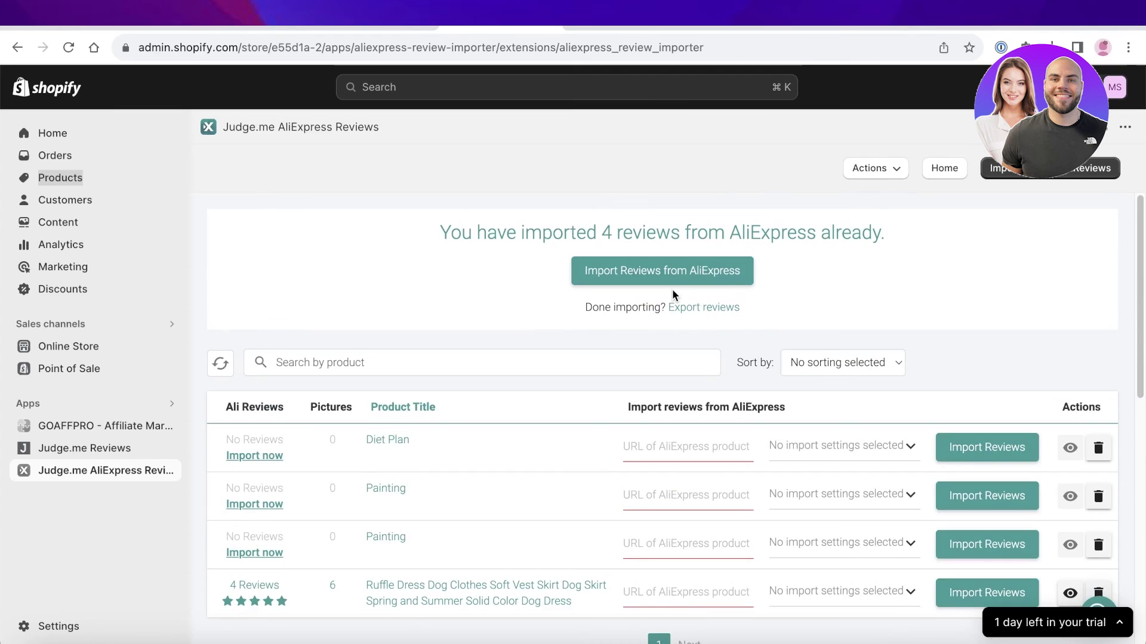
pyautogui.click(75, 138)
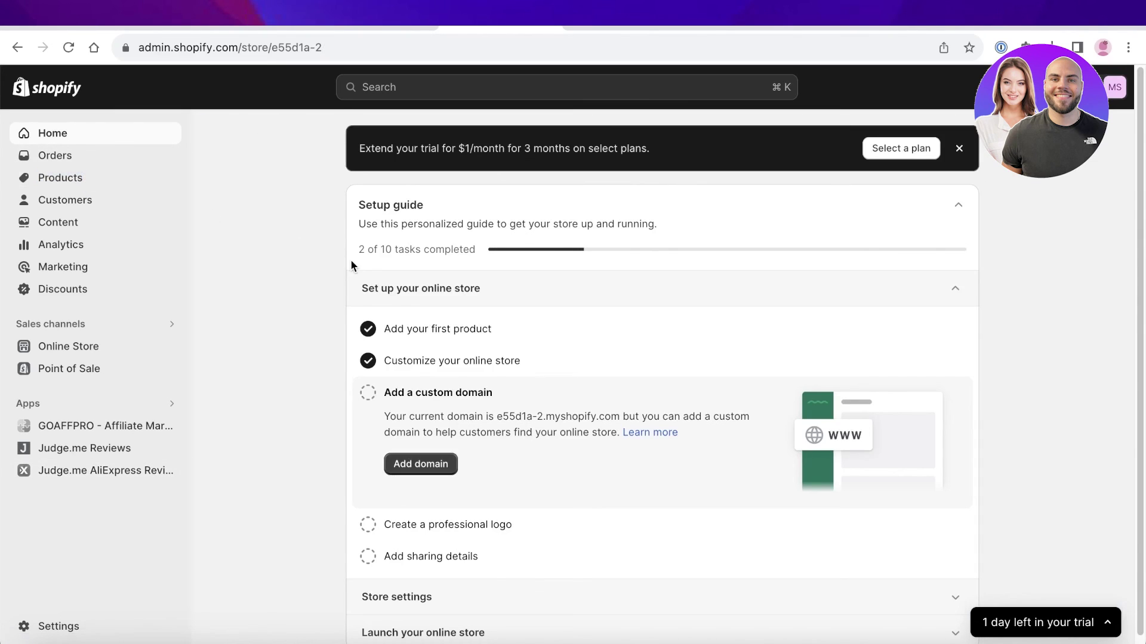